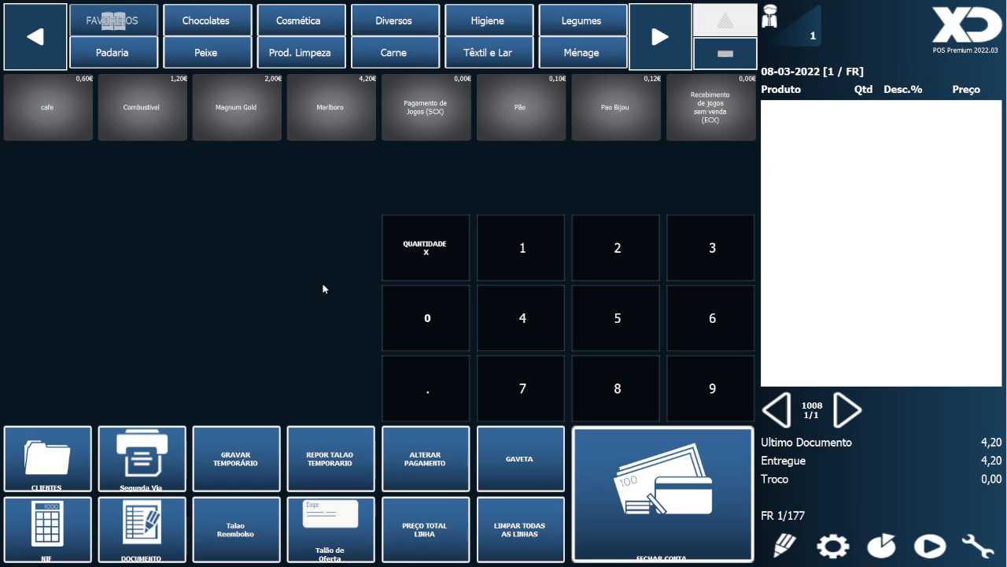
Register a sale of Magnum Gold and Marlboro with a Pagamento de Jogos (SCX) of 2,00, and close the account.
left_click(246, 118)
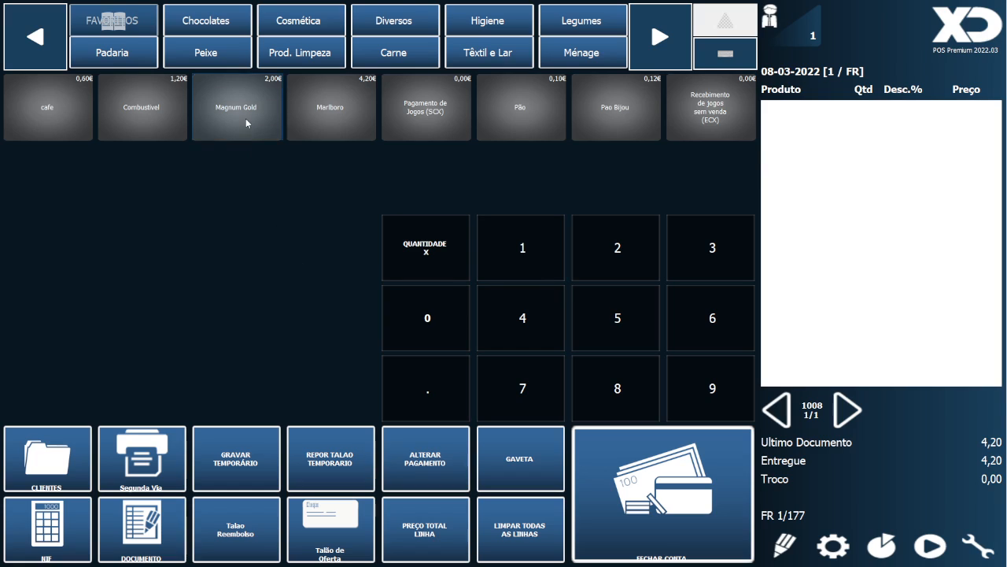
left_click(358, 136)
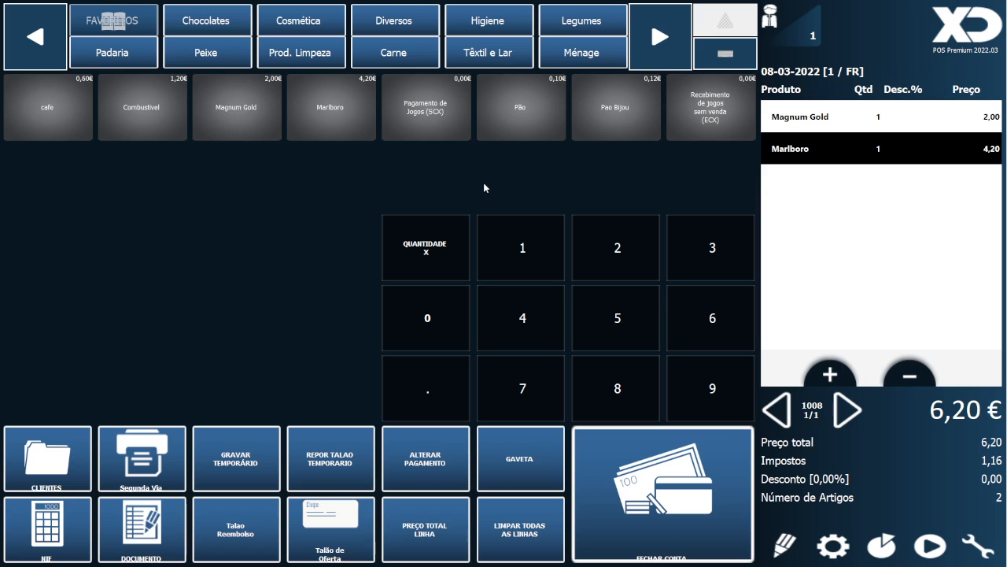
left_click(411, 126)
left_click(485, 385)
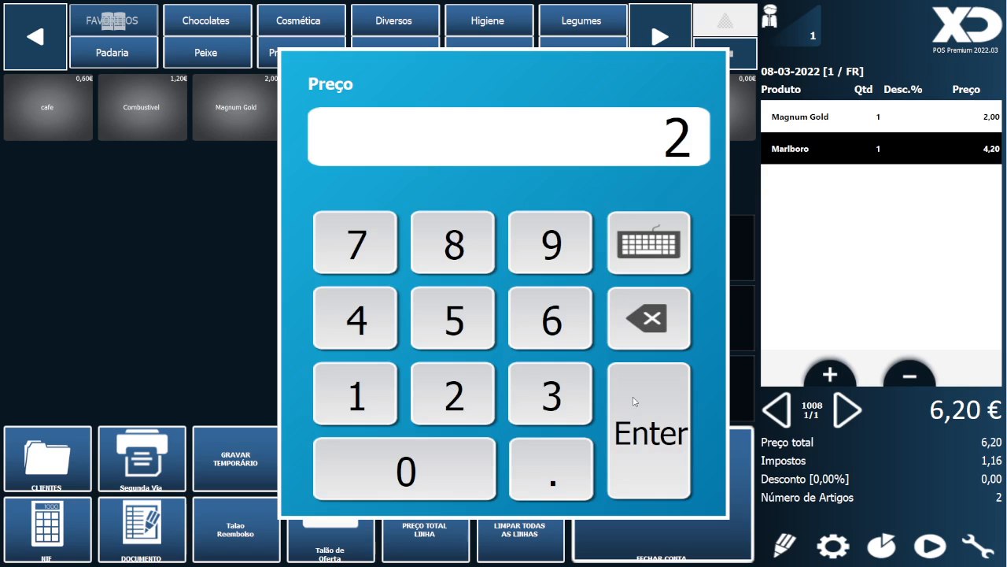
left_click(633, 397)
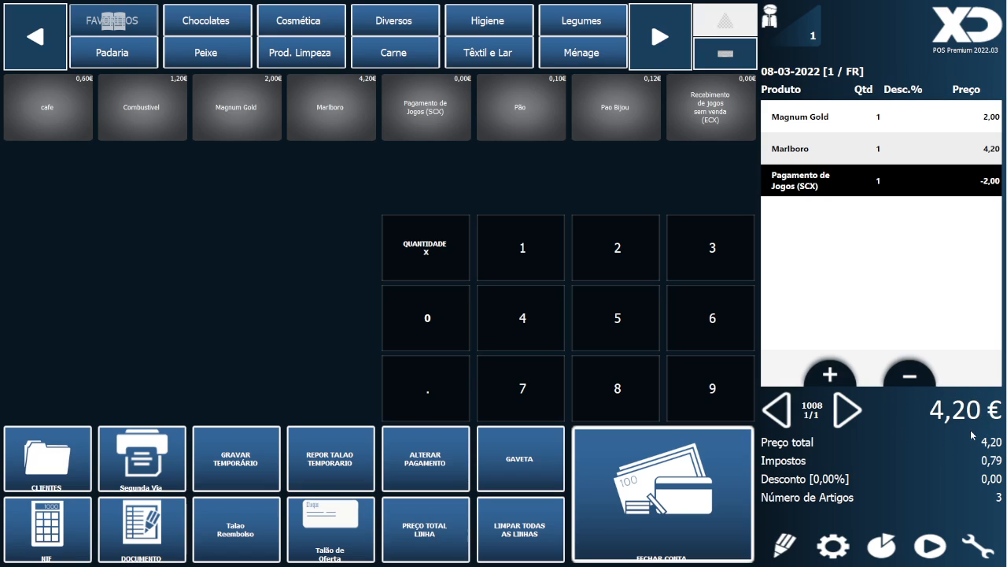
left_click(623, 489)
left_click(503, 406)
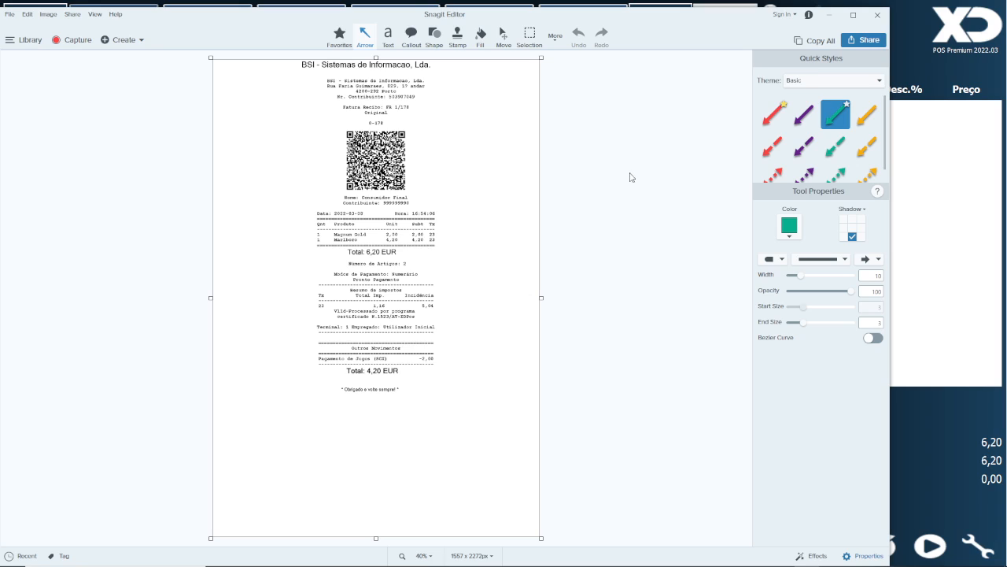
In Snagit, draw green arrows to the receipt's product lines, both totals and the game payment line, and close its windows.
left_click_drag(630, 173, 406, 244)
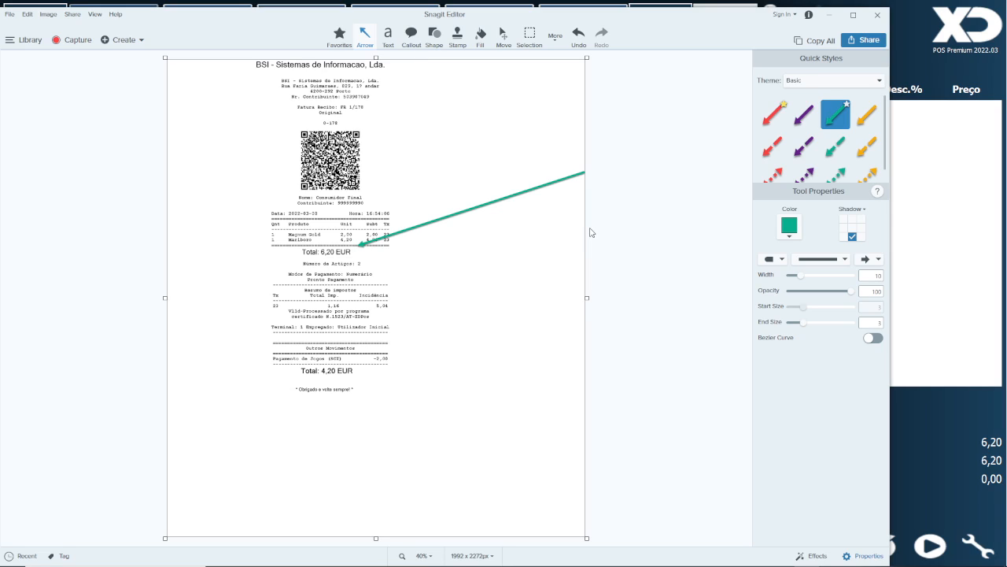
mouse_move(202, 232)
left_mouse_down()
mouse_move(259, 232)
mouse_move(259, 246)
left_mouse_up()
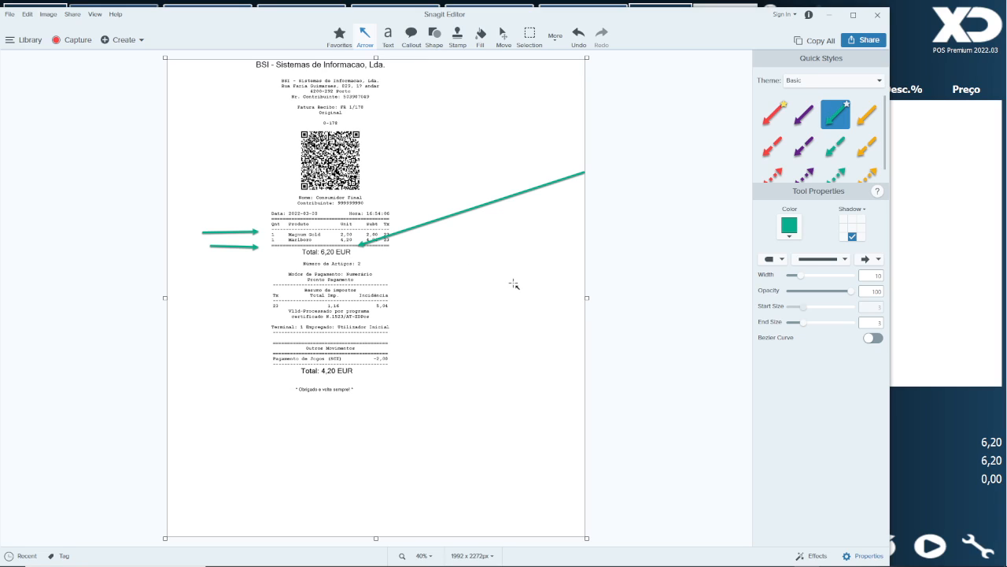
left_click_drag(599, 285, 392, 354)
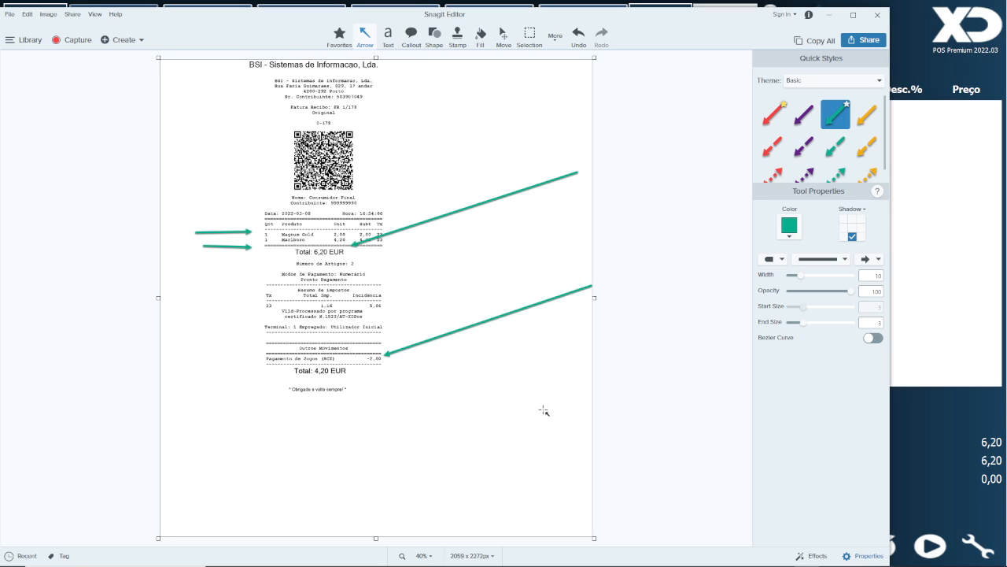
left_click_drag(535, 387, 361, 375)
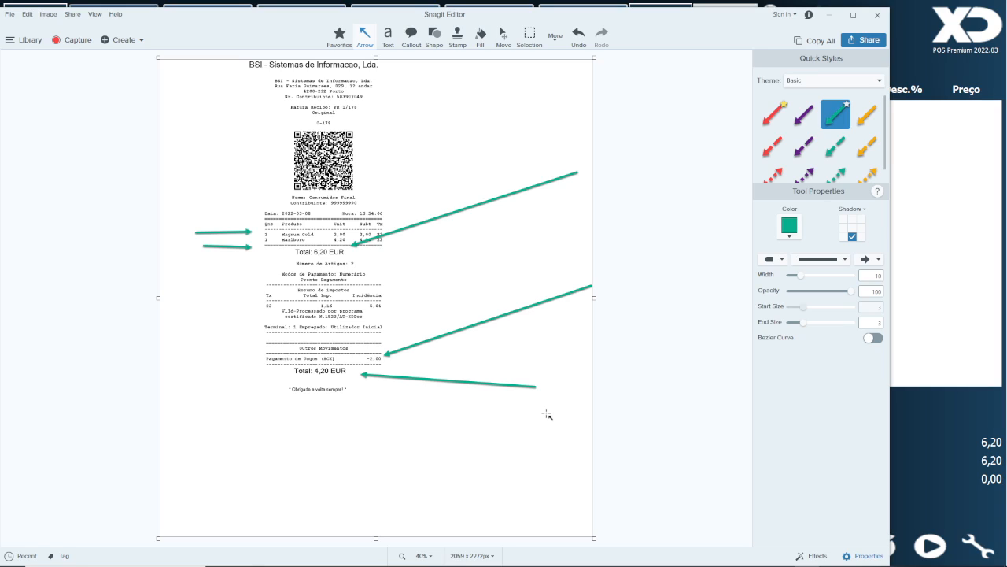
left_click(878, 15)
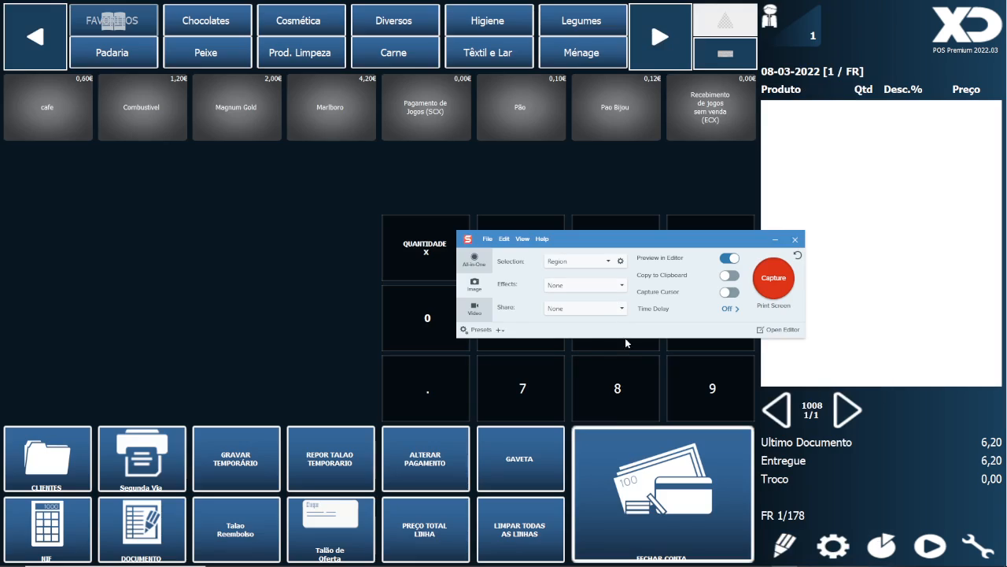
left_click(795, 239)
In the POS, register Marlboro, Magnum Gold and Pão with a Pagamento de Jogos (SCX) of 3,00, and close the account.
left_click(291, 126)
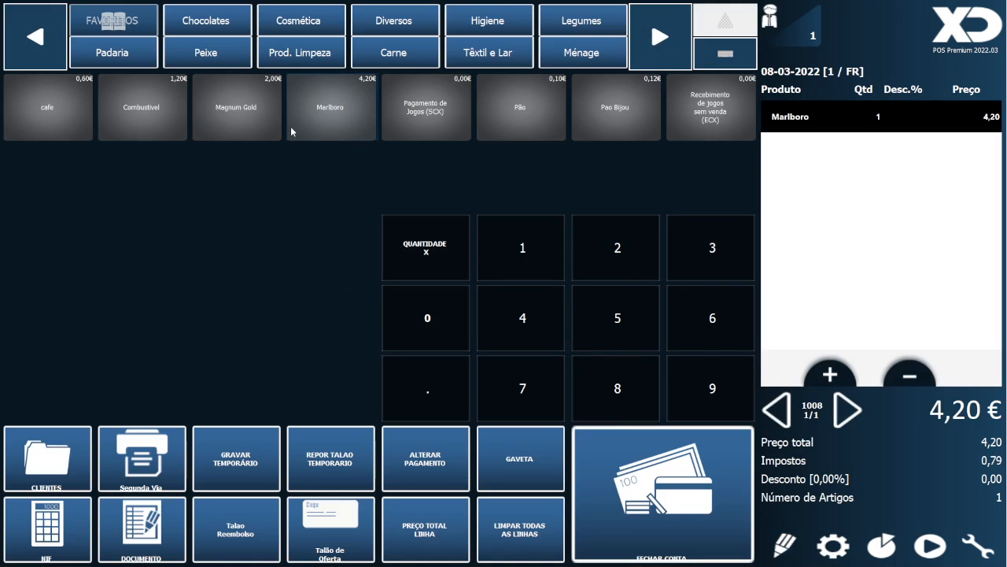
left_click(237, 130)
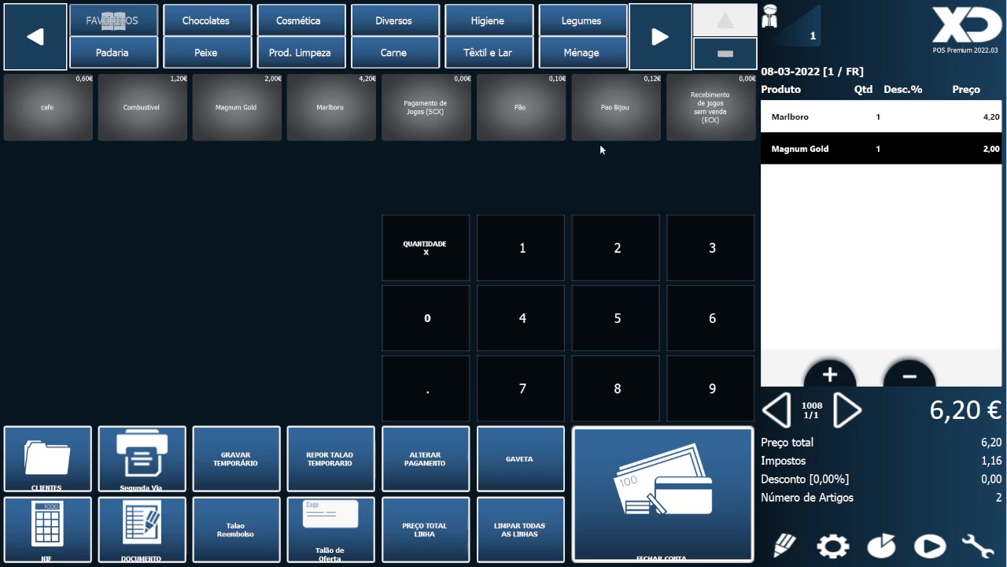
left_click(522, 125)
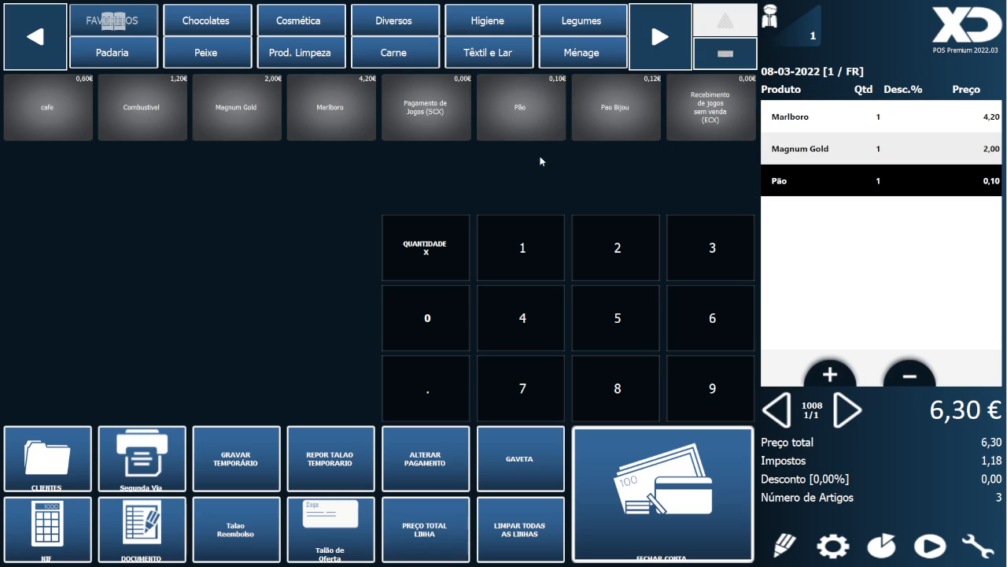
left_click(426, 110)
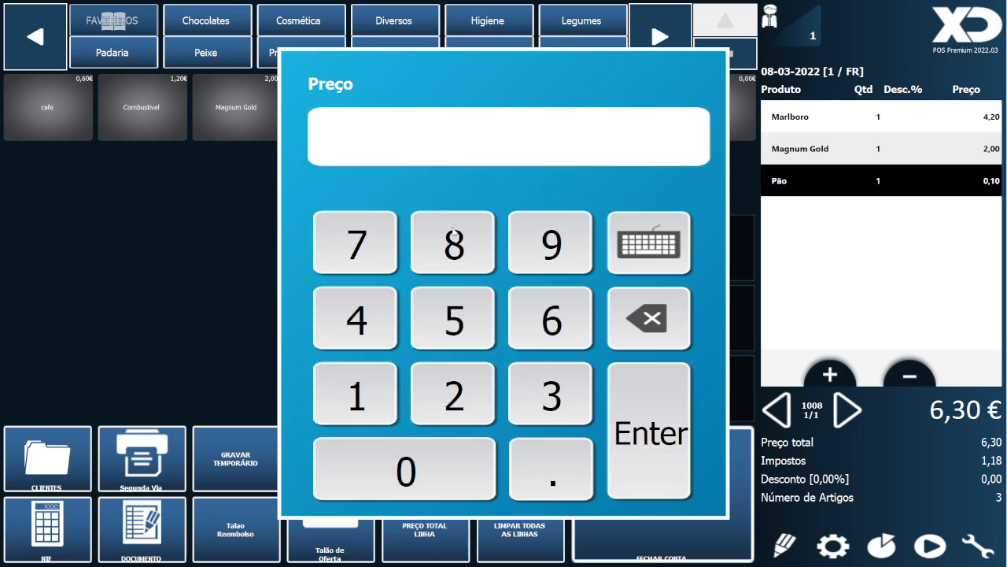
left_click(553, 397)
left_click(650, 415)
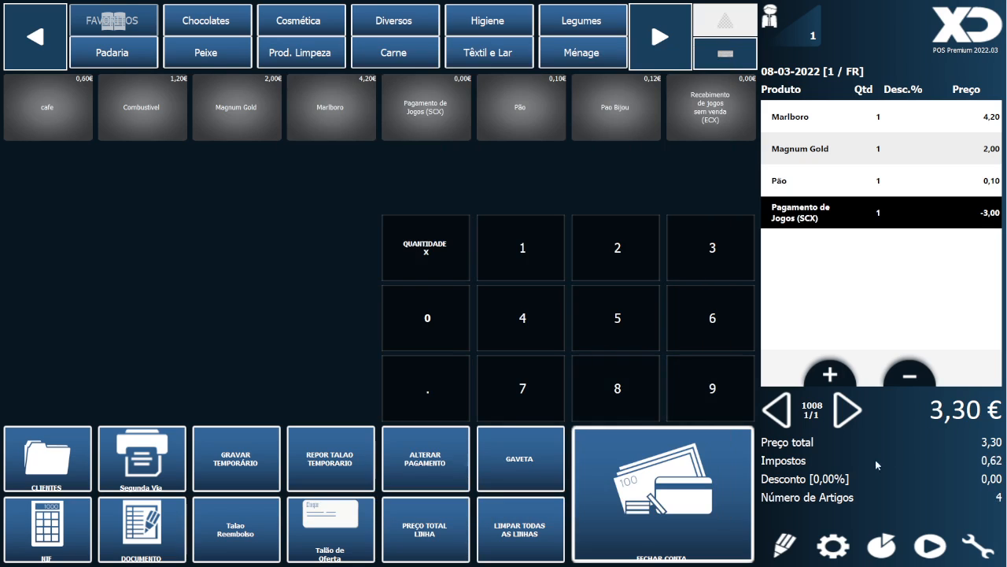
left_click(681, 493)
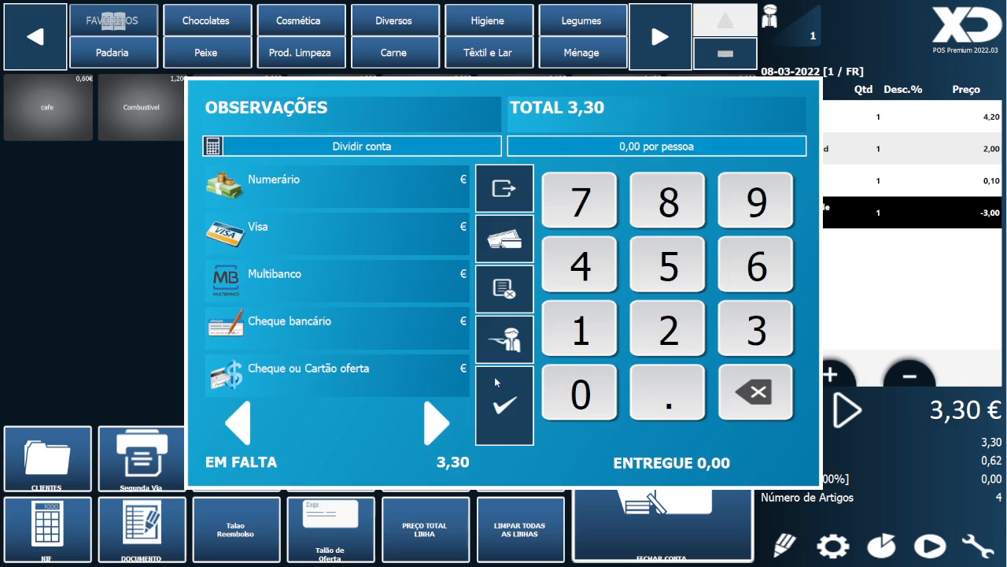
left_click(496, 381)
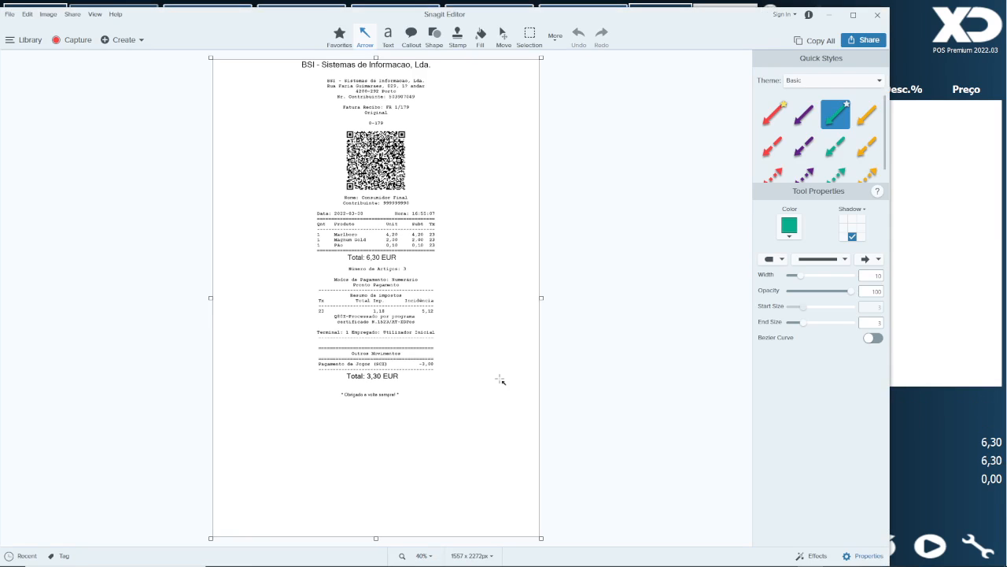
Draw green arrows to the products total and the Outros Movimentos section of the receipt in Snagit, and close its windows.
mouse_move(633, 221)
left_mouse_down()
mouse_move(423, 259)
mouse_move(415, 251)
mouse_move(413, 268)
left_mouse_up()
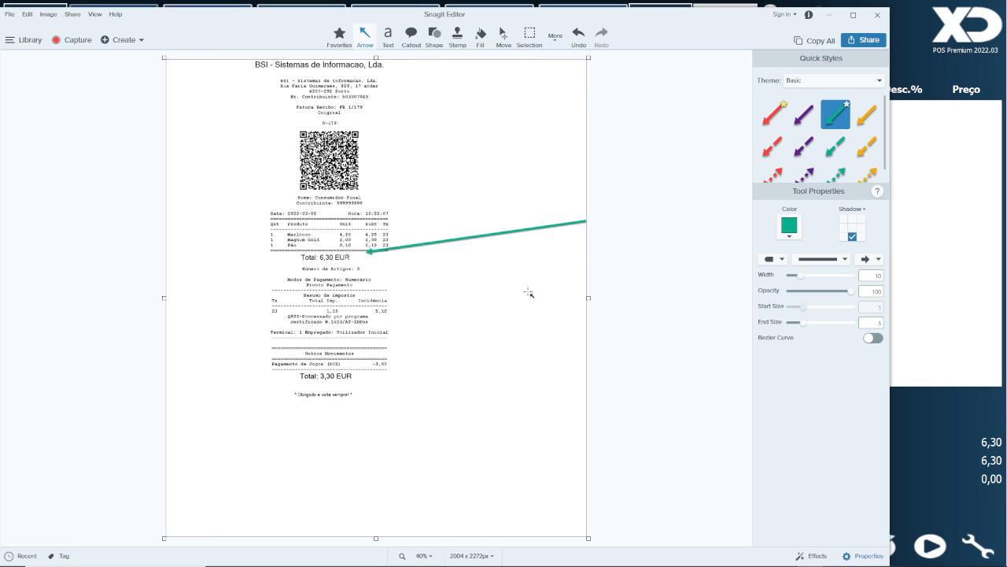
left_click_drag(564, 266, 396, 358)
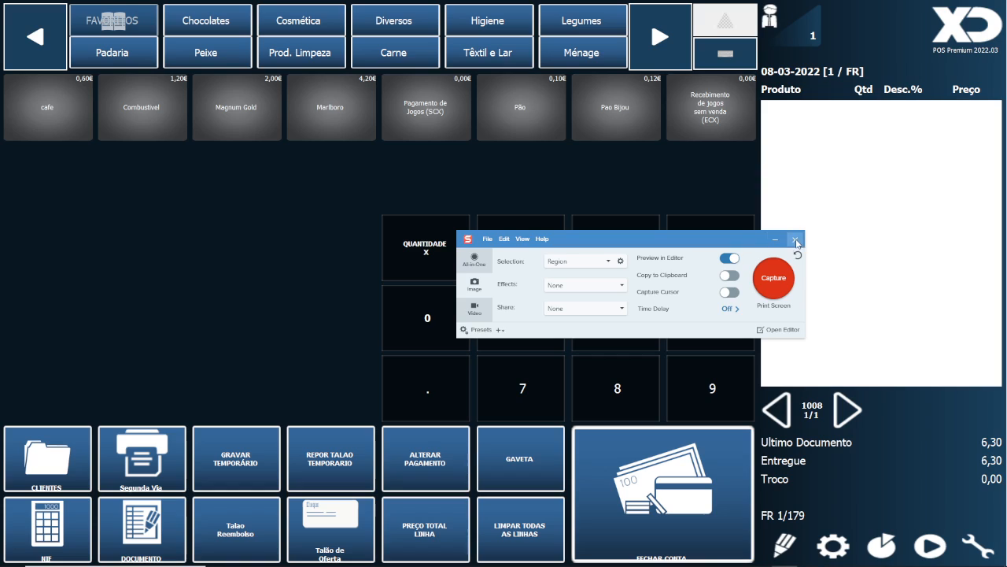
left_click(796, 241)
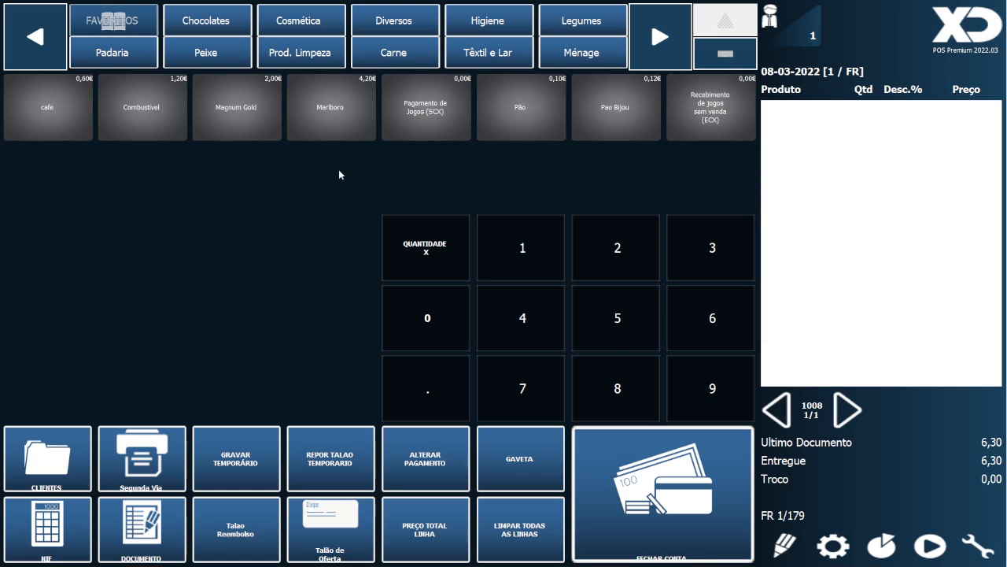
In the POS, register Marlboro and Magnum Gold with a Pagamento de Jogos (SCX) of 10,00, and close the account, accepting the refund.
left_click(327, 125)
left_click(253, 117)
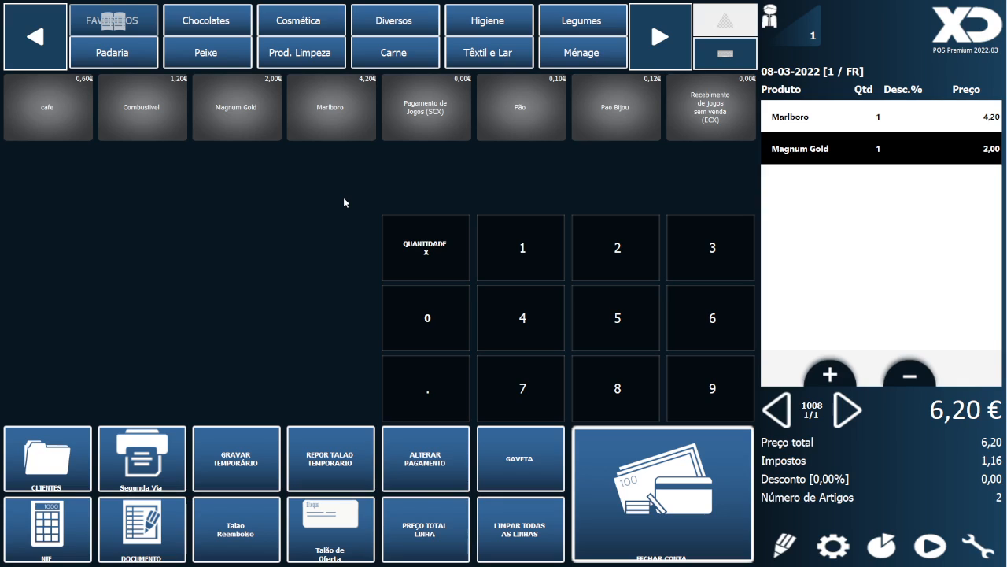
left_click(421, 107)
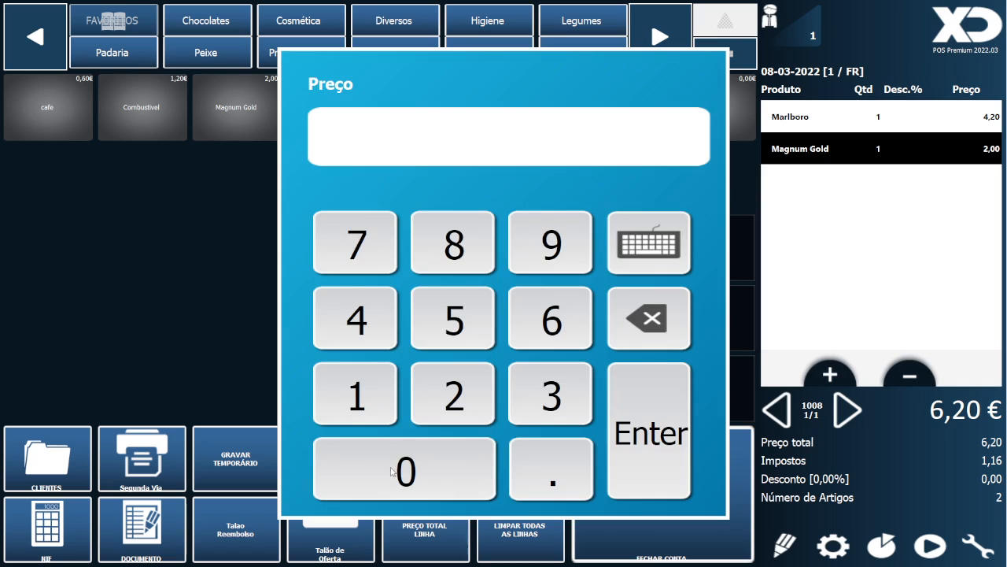
left_click(380, 413)
left_click(370, 465)
left_click(640, 430)
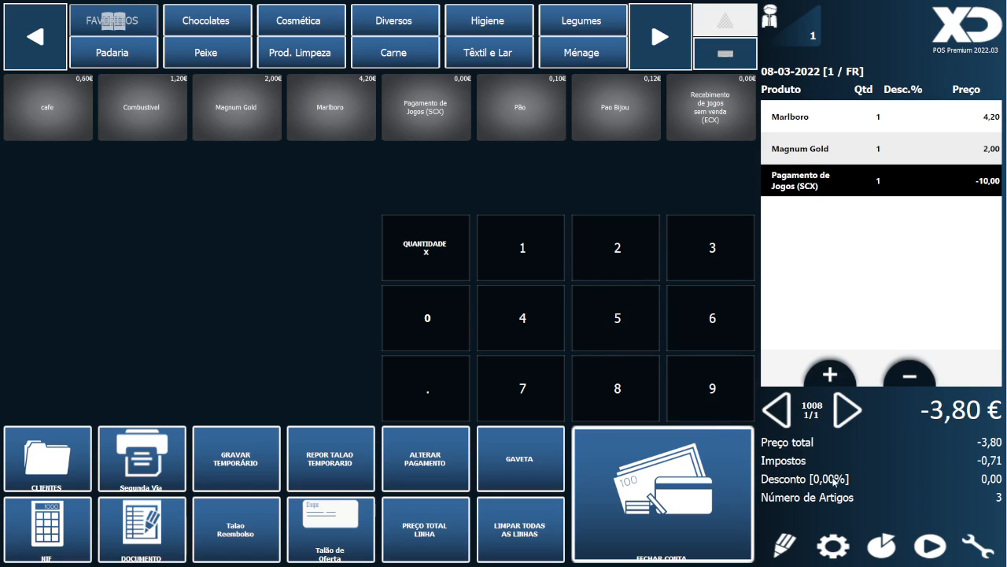
left_click(661, 510)
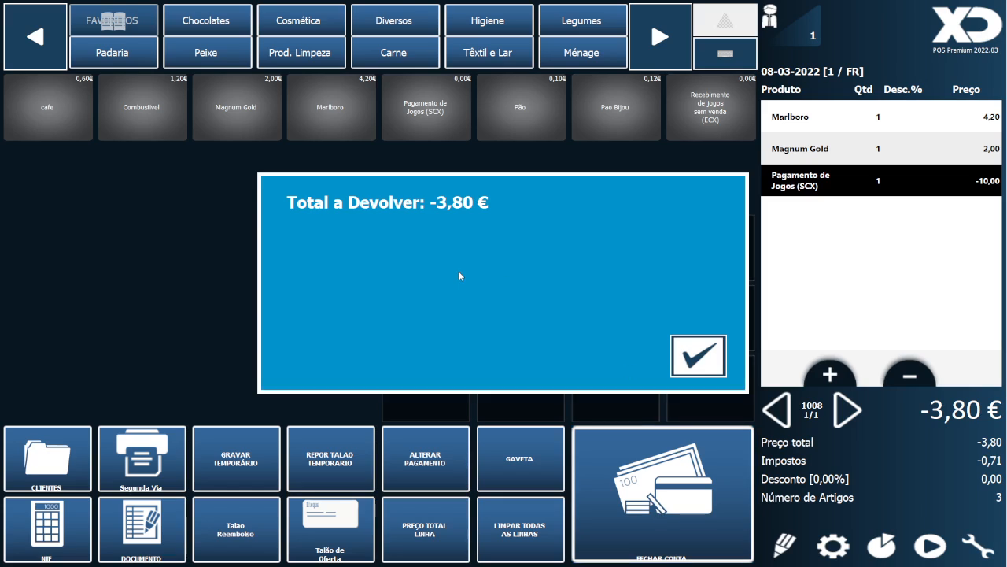
left_click(697, 355)
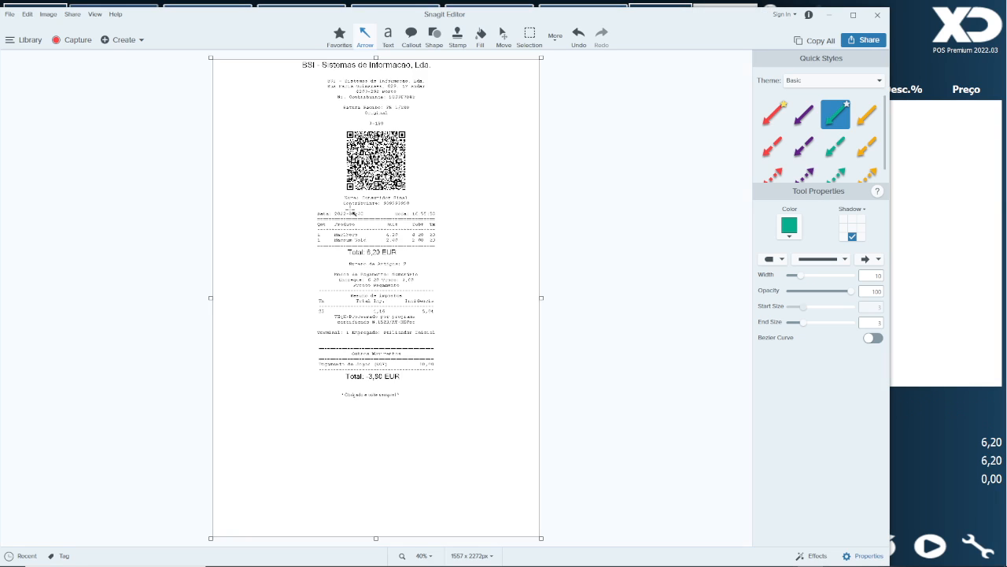
Mark the products total and the Outros Movimentos section of the refund receipt with green arrows in Snagit, and close its windows.
mouse_move(700, 137)
left_mouse_down()
mouse_move(386, 238)
mouse_move(384, 247)
left_mouse_up()
mouse_move(652, 238)
left_mouse_down()
mouse_move(371, 359)
mouse_move(354, 351)
left_mouse_up()
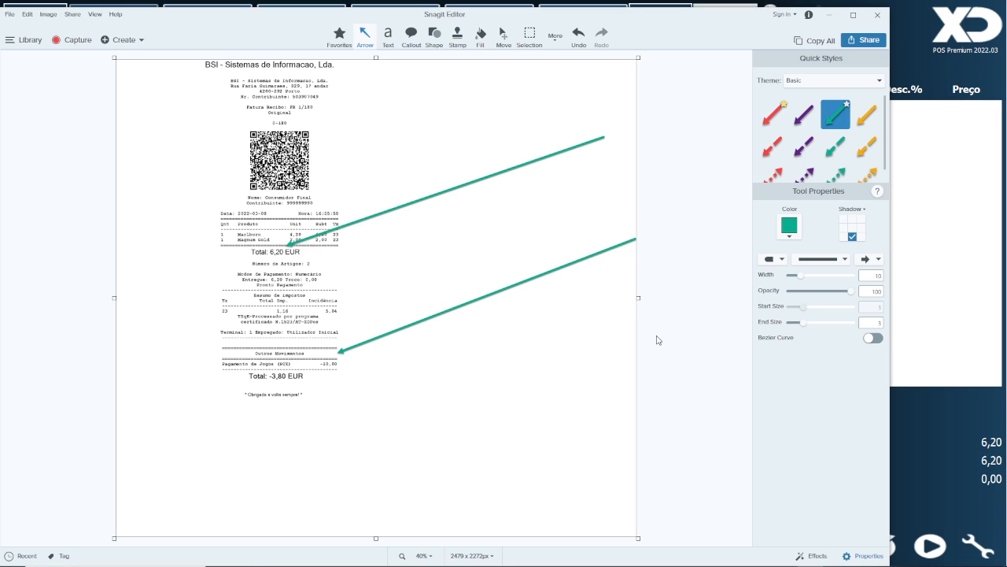
left_click(877, 17)
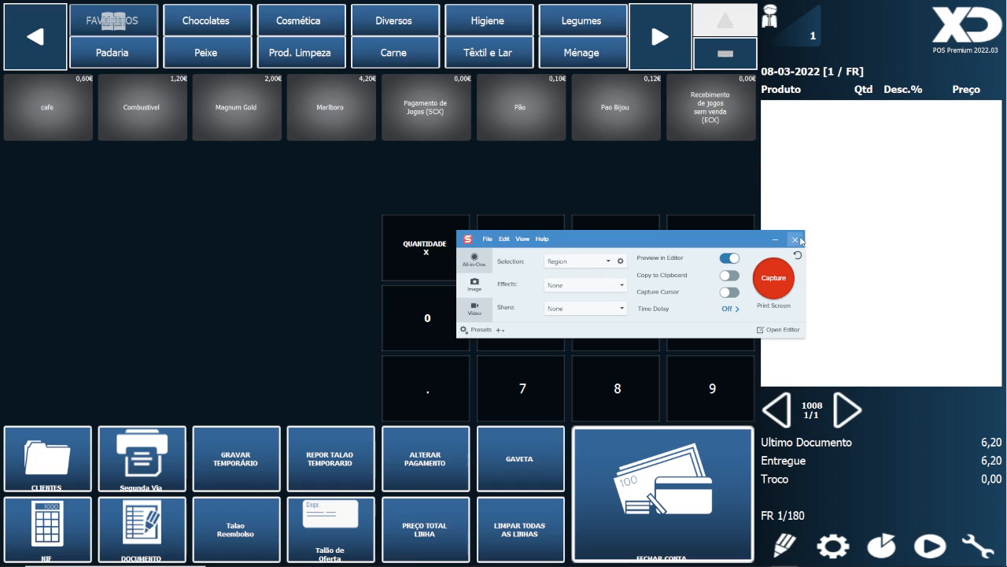
left_click(795, 240)
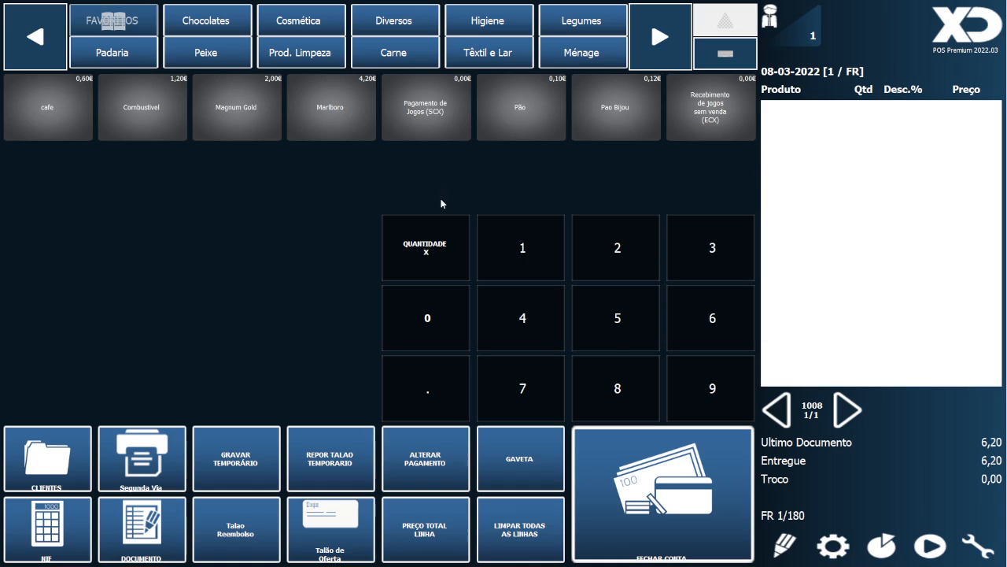
In the POS, register Marlboro and Magnum Gold with a Recebimento de jogos sem venda (ECX) of 5,00, and close the account.
left_click(333, 128)
left_click(249, 119)
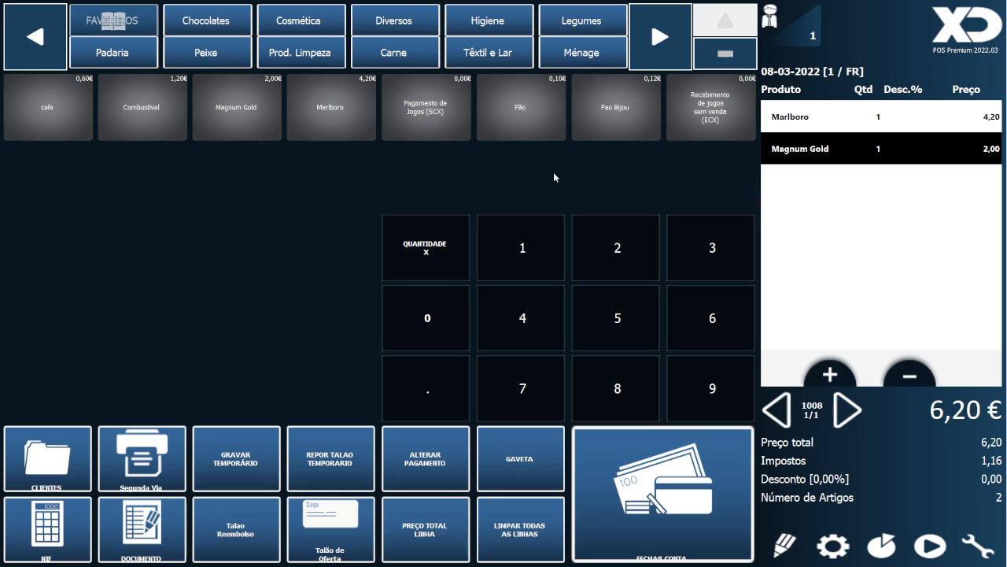
left_click(709, 118)
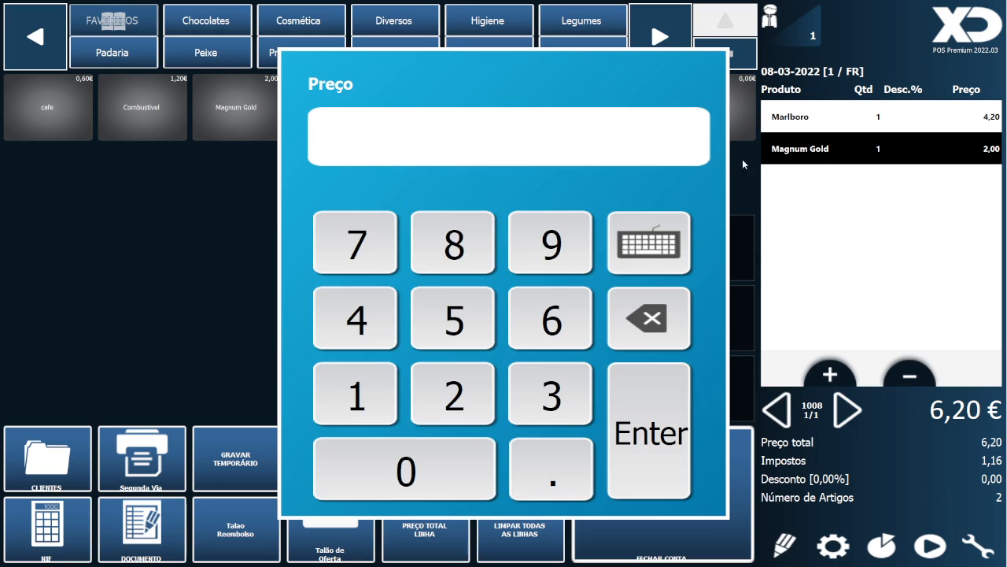
left_click(453, 314)
left_click(641, 408)
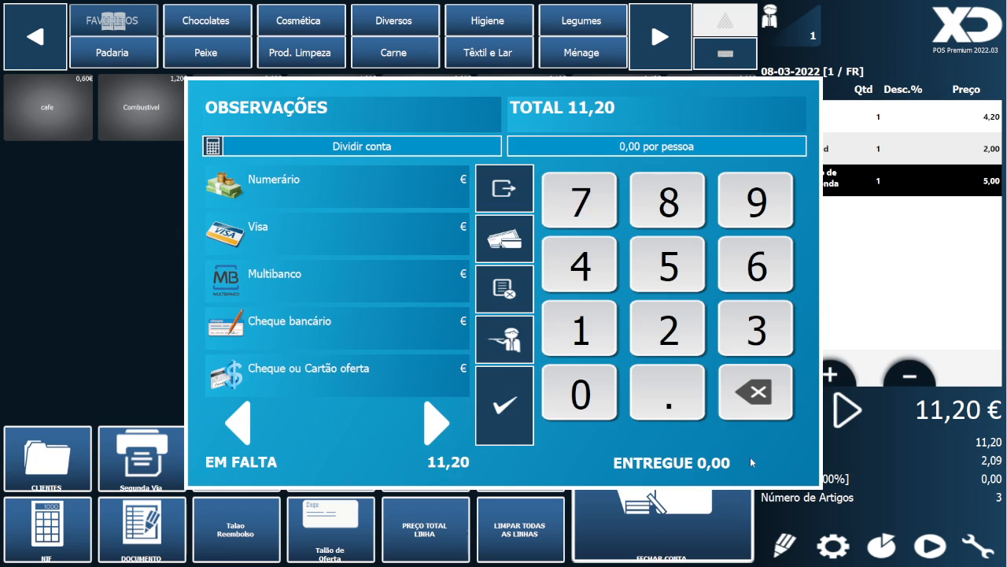
left_click(715, 478)
left_click(528, 404)
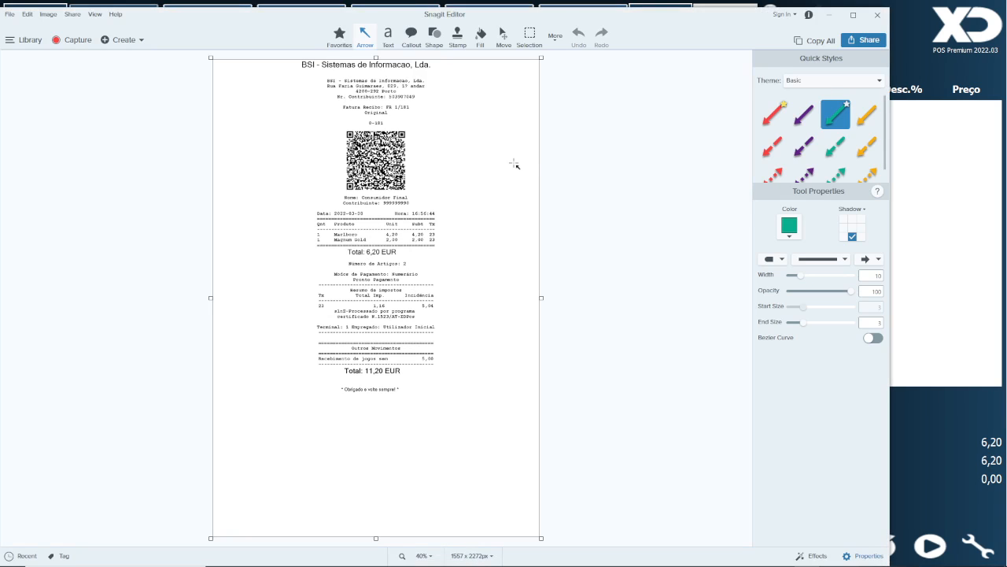
In Snagit, draw green arrows to the receipt's products total, Outros Movimentos section and final total.
mouse_move(615, 121)
left_mouse_down()
mouse_move(461, 216)
mouse_move(377, 251)
left_mouse_up()
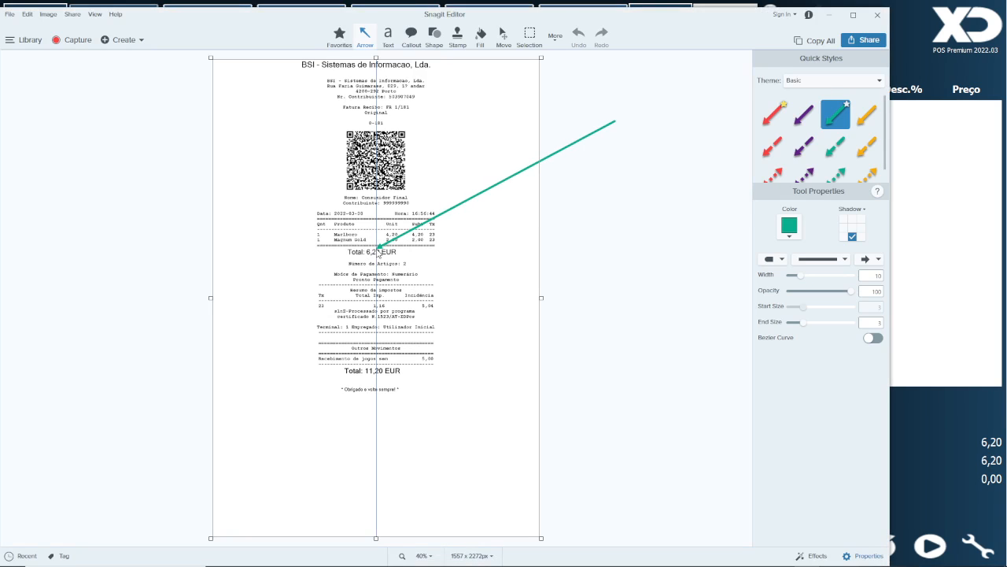
left_click_drag(640, 226, 396, 348)
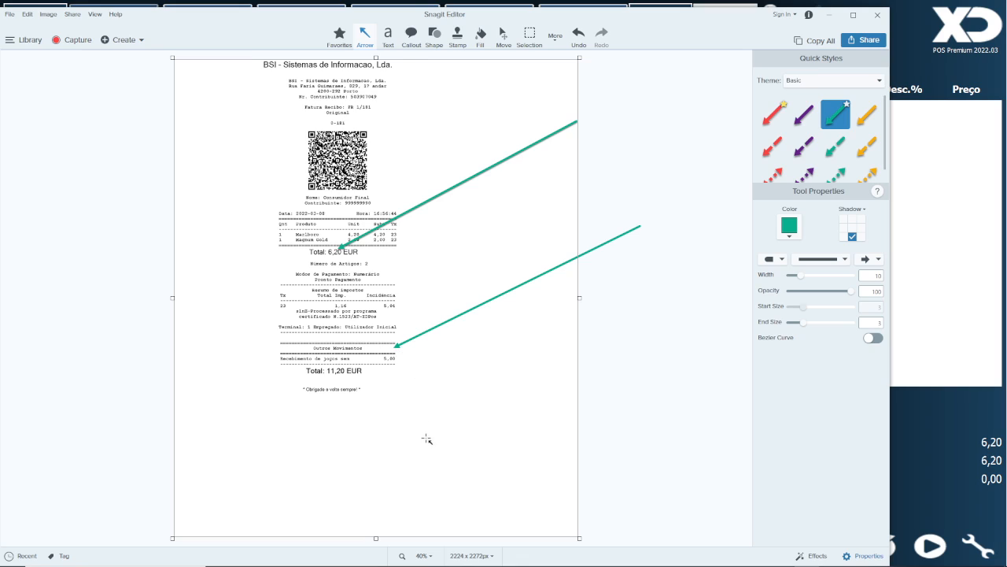
left_click_drag(630, 399, 341, 372)
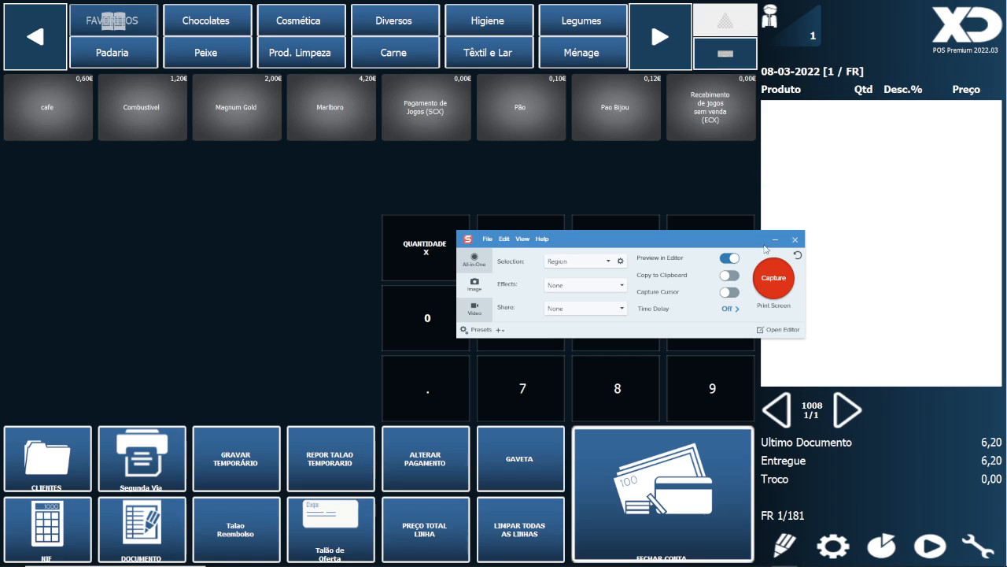
Back in the POS, register Marlboro and Magnum Gold with a Pagamento de Jogos (SCX) of 8,00, and close the account, accepting the refund.
left_click(797, 241)
left_click(323, 118)
left_click(237, 119)
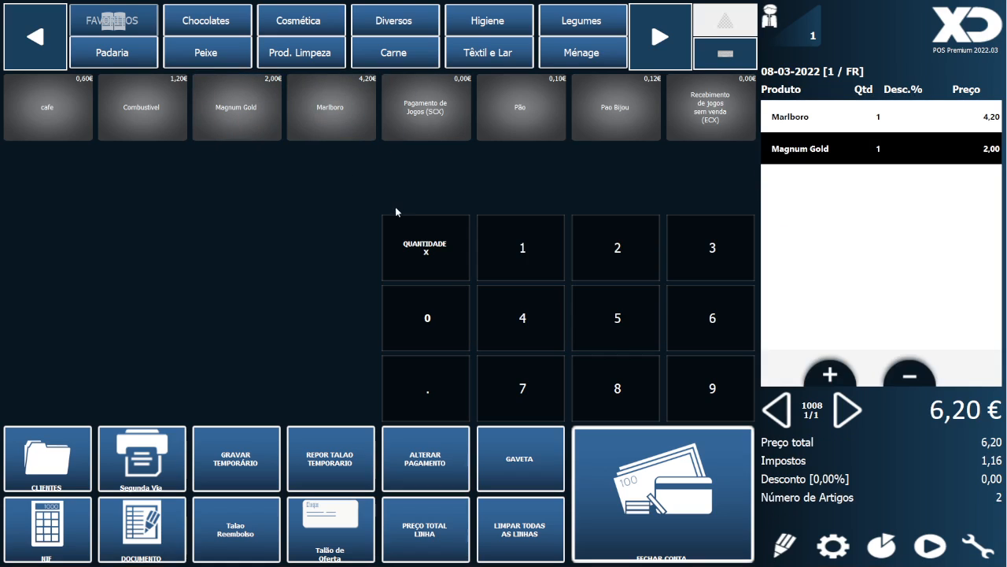
left_click(425, 122)
left_click(455, 243)
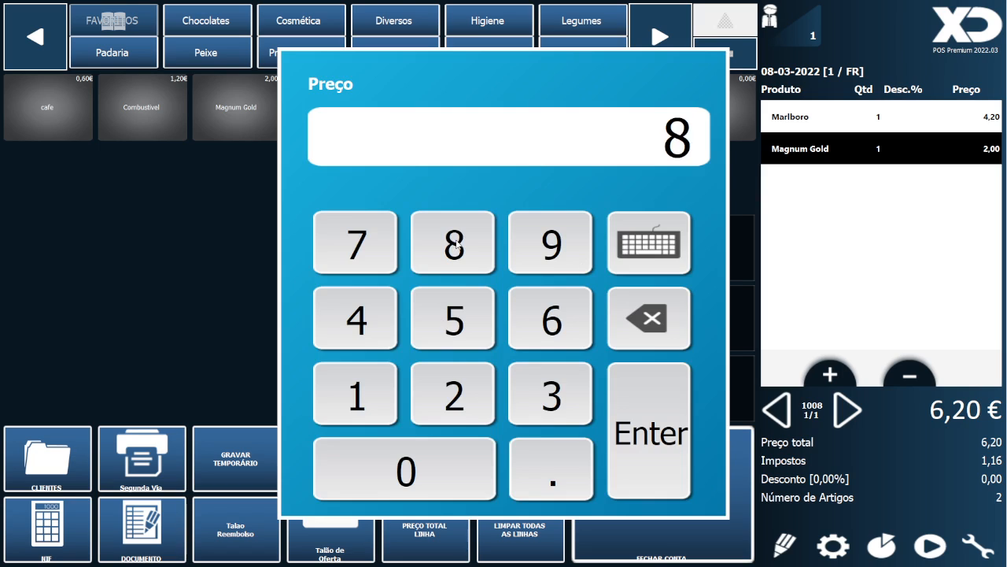
left_click(639, 402)
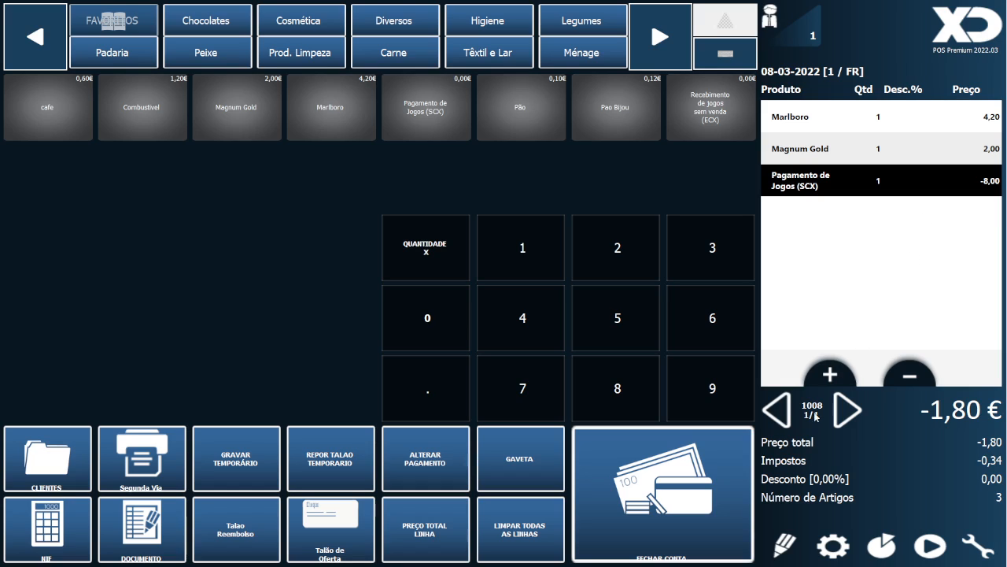
left_click(639, 483)
left_click(709, 359)
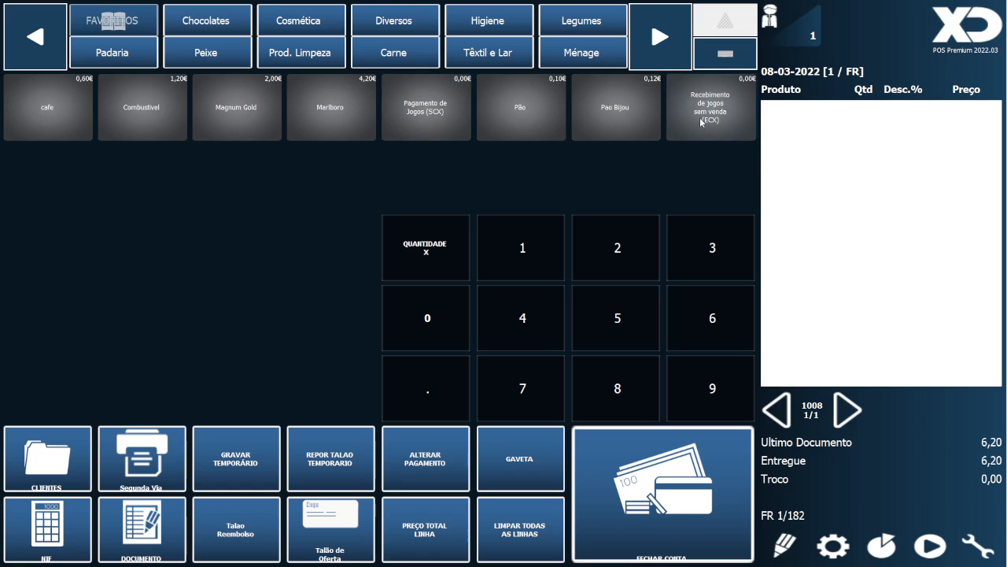
Register a single Marlboro, close the account, and close the Snagit windows showing its receipt.
left_click(318, 124)
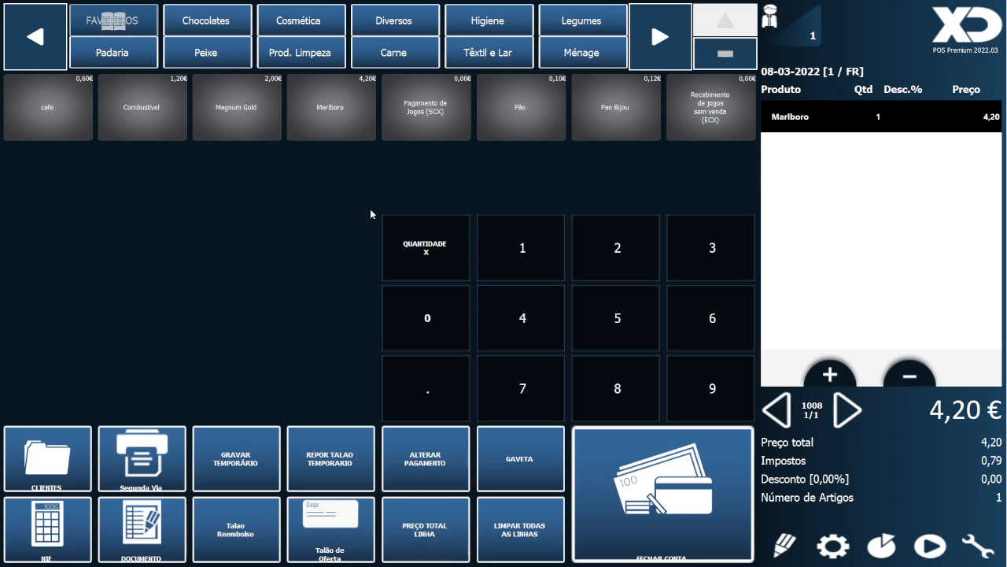
left_click(652, 482)
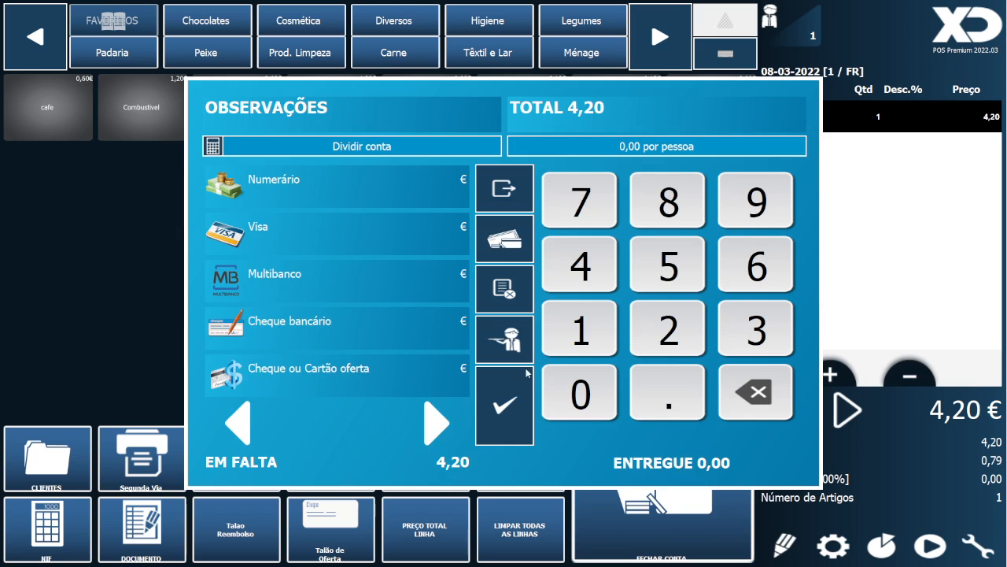
left_click(504, 408)
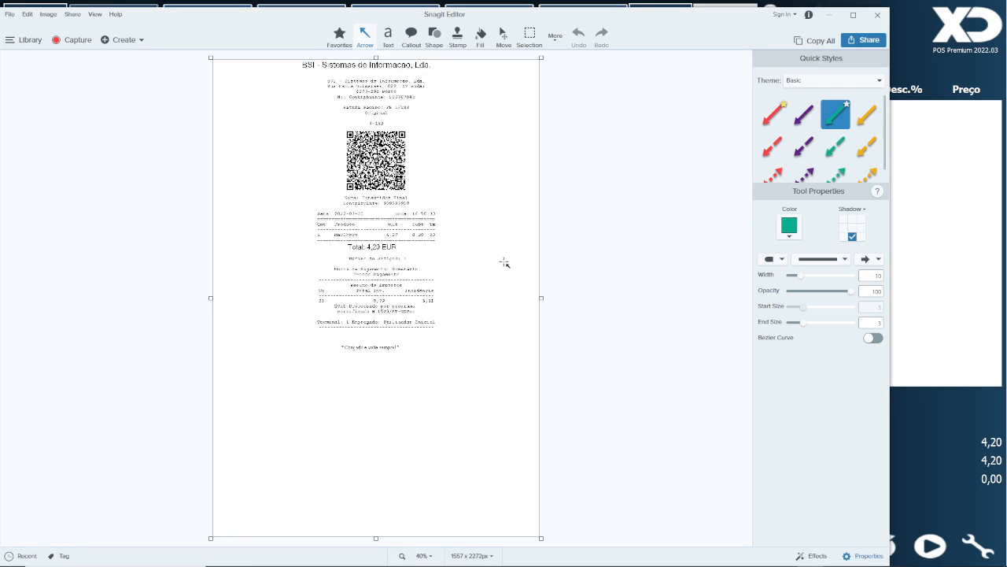
left_click(877, 15)
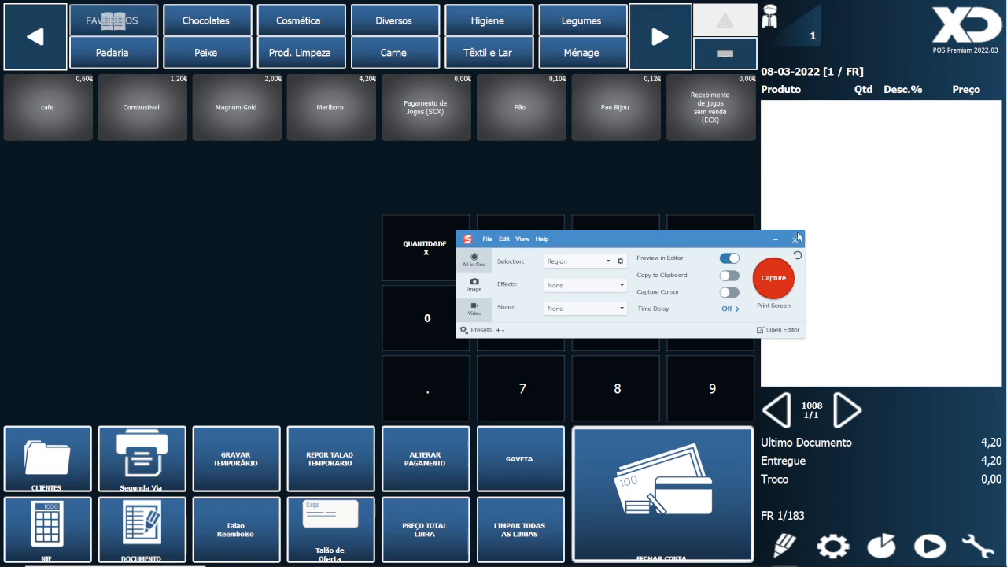
left_click(797, 238)
Record a Saída cash movement with the value 2 and the observation "pagam raspadinha".
left_click(976, 546)
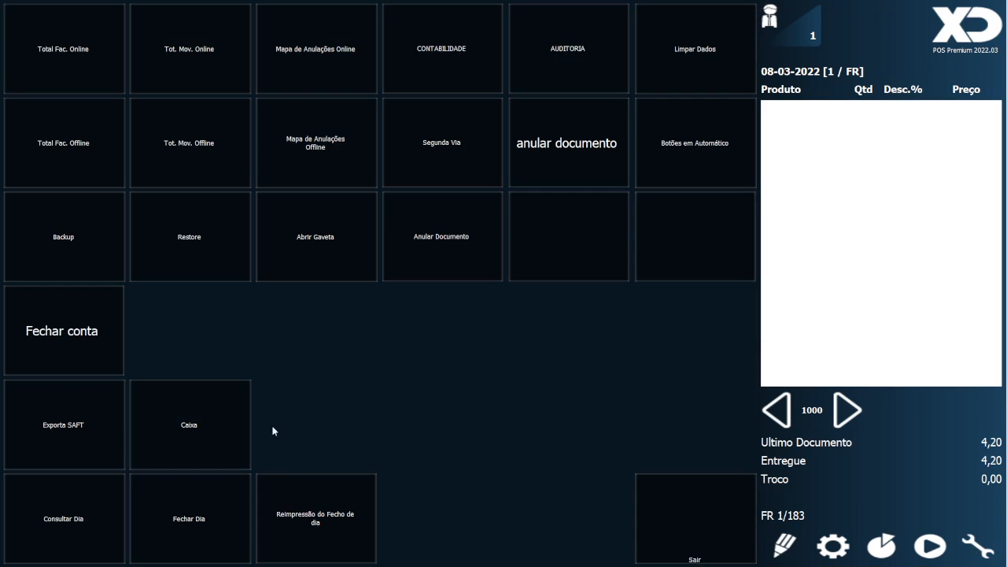
left_click(186, 432)
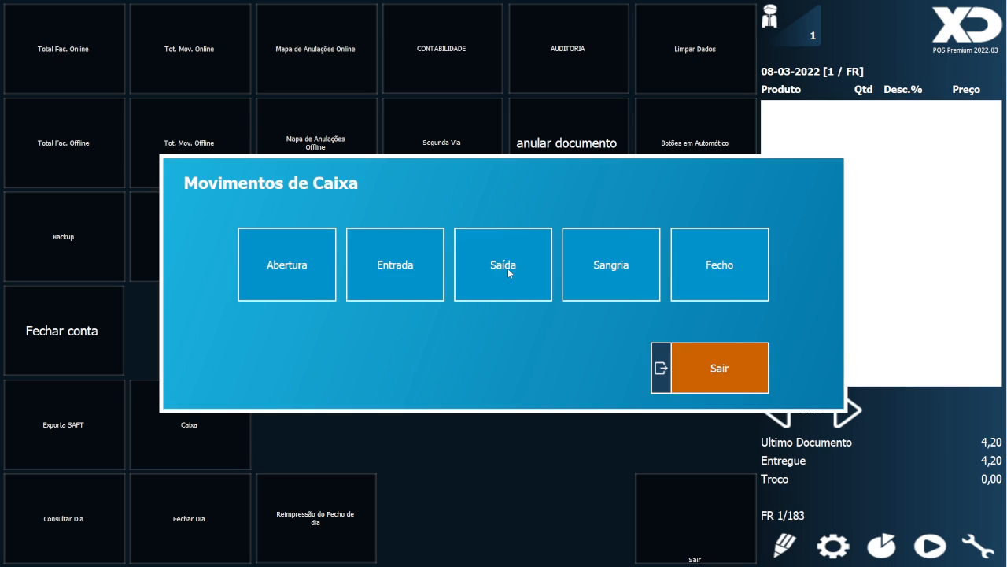
left_click(502, 281)
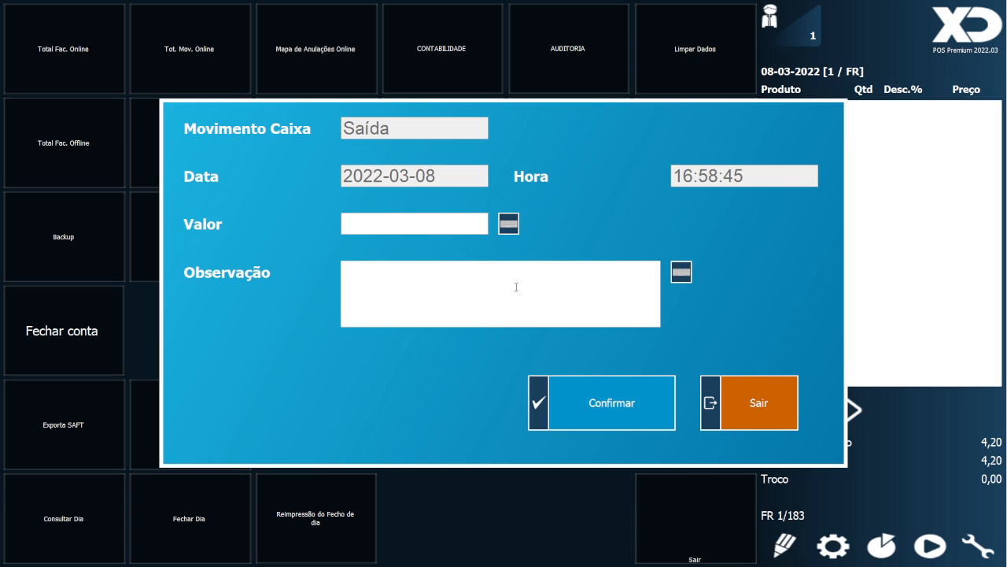
left_click(508, 222)
left_click(434, 399)
left_click(674, 407)
type("pagamn")
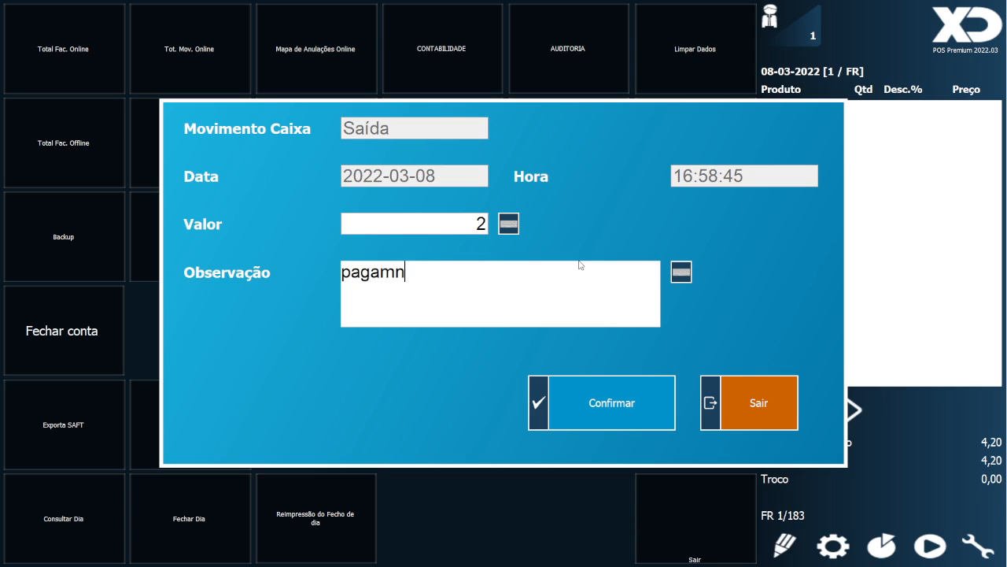
key("BackSpace")
type("raspadinha")
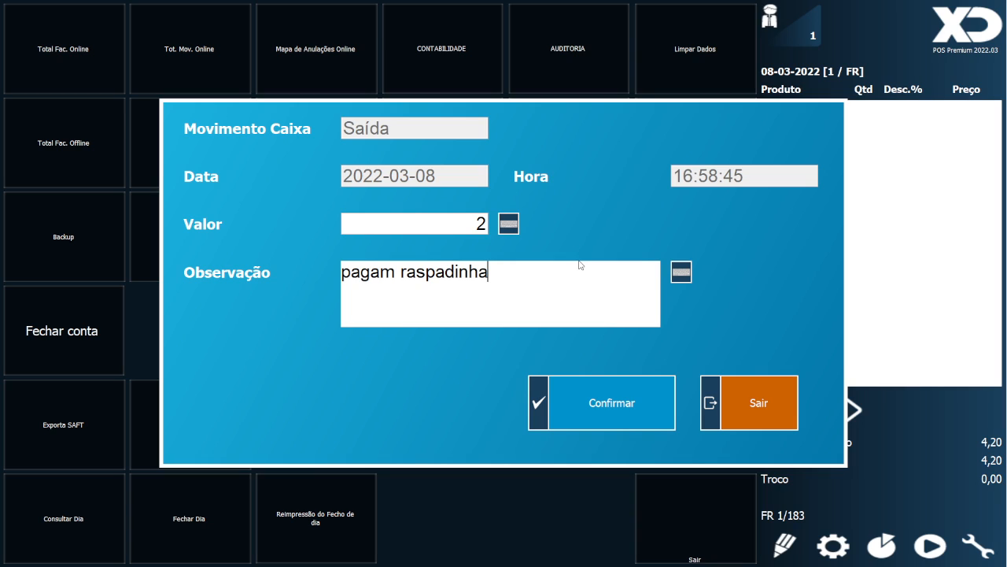
left_click(614, 401)
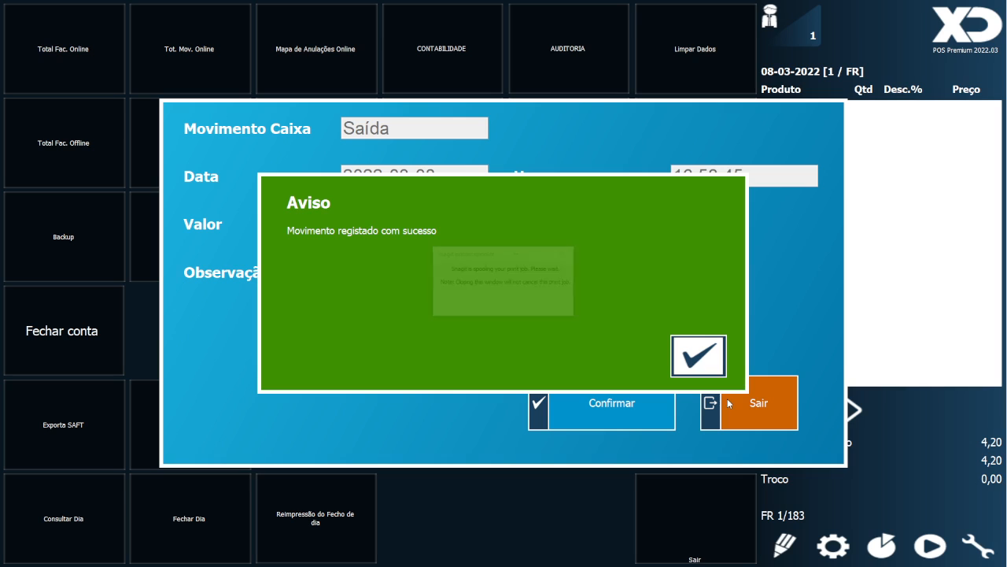
left_click(699, 368)
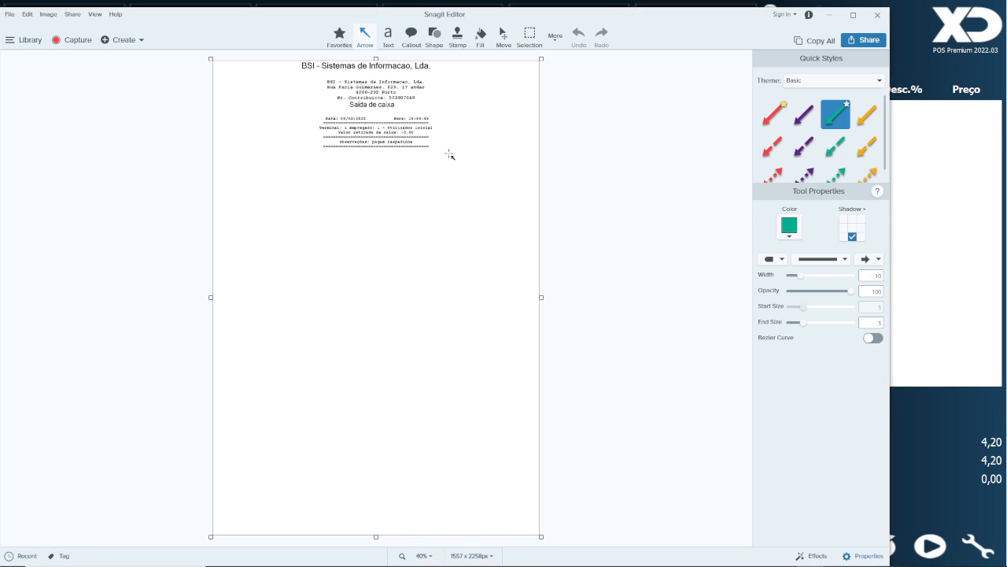
In Snagit, draw a green arrow to the Saída de caixa receipt's date line, and return to the POS sales screen.
left_click_drag(648, 103, 393, 120)
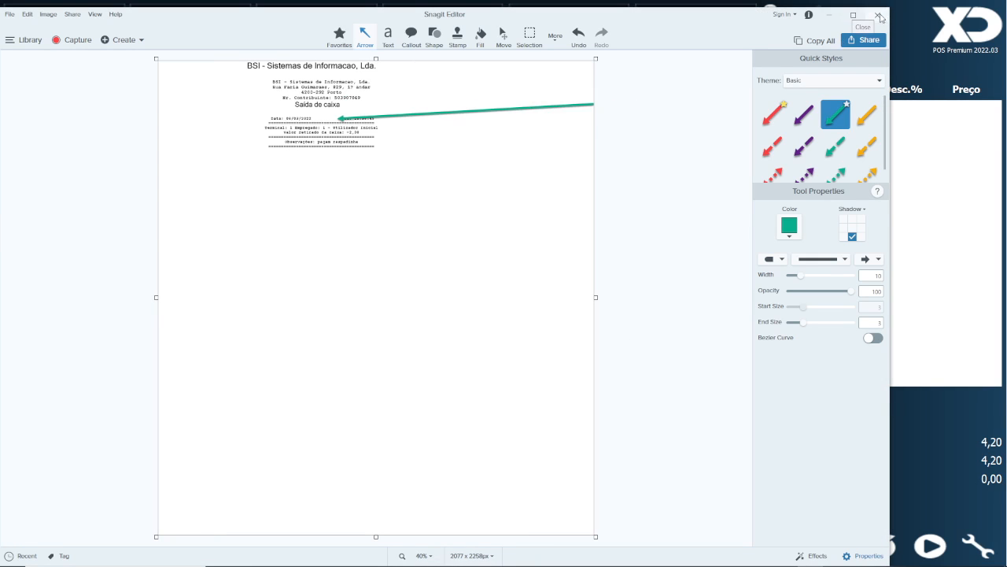
left_click(877, 15)
left_click(795, 238)
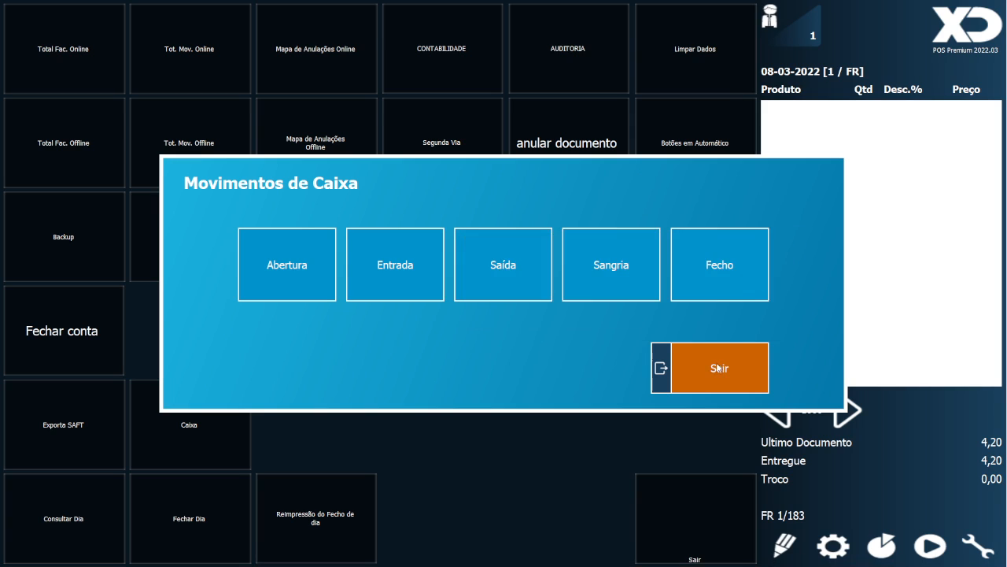
left_click(713, 366)
left_click(979, 23)
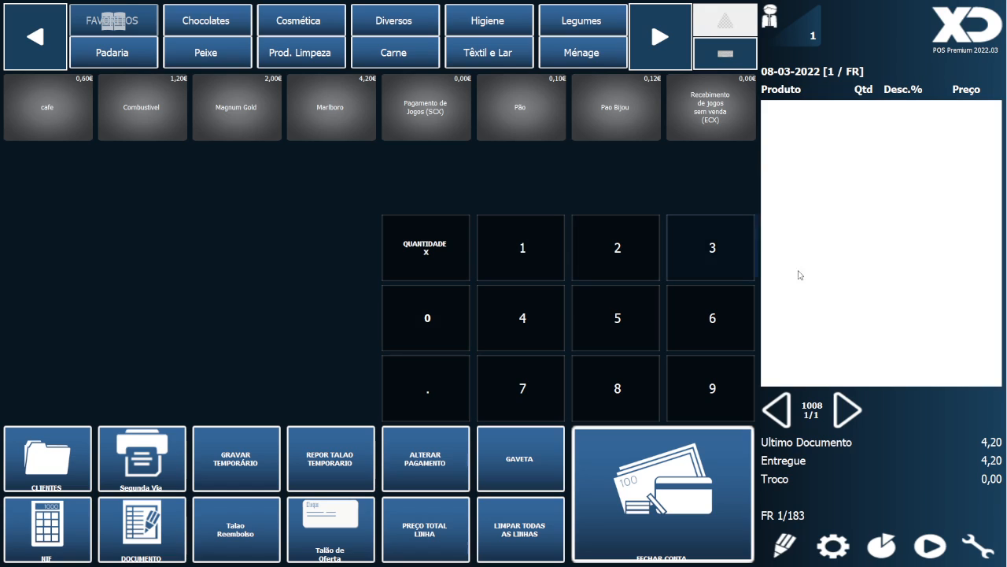
Run the Movimentos de Caixa report from the Relatórios XD group and enlarge it to full screen.
left_click(883, 544)
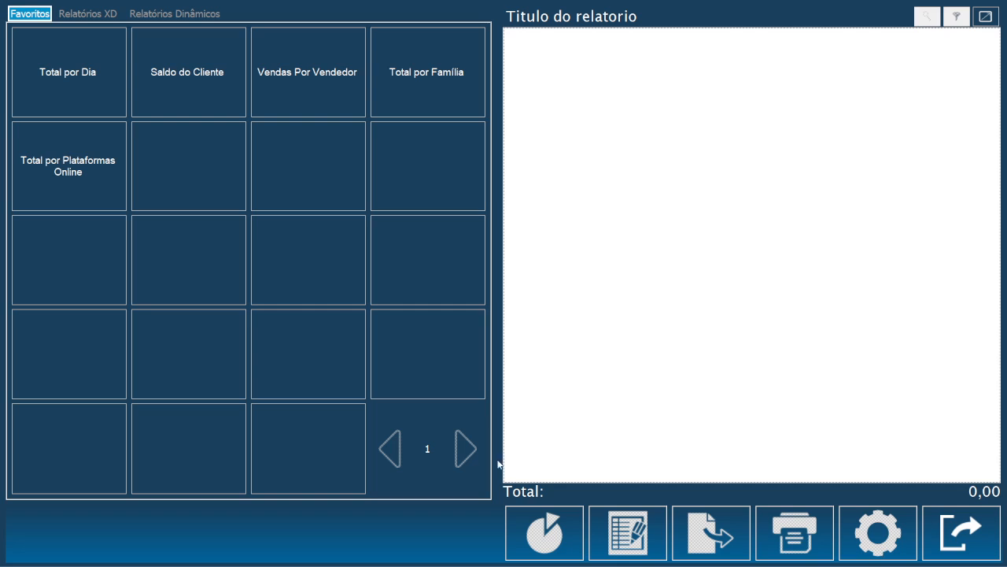
left_click(80, 15)
left_click(465, 458)
left_click(465, 457)
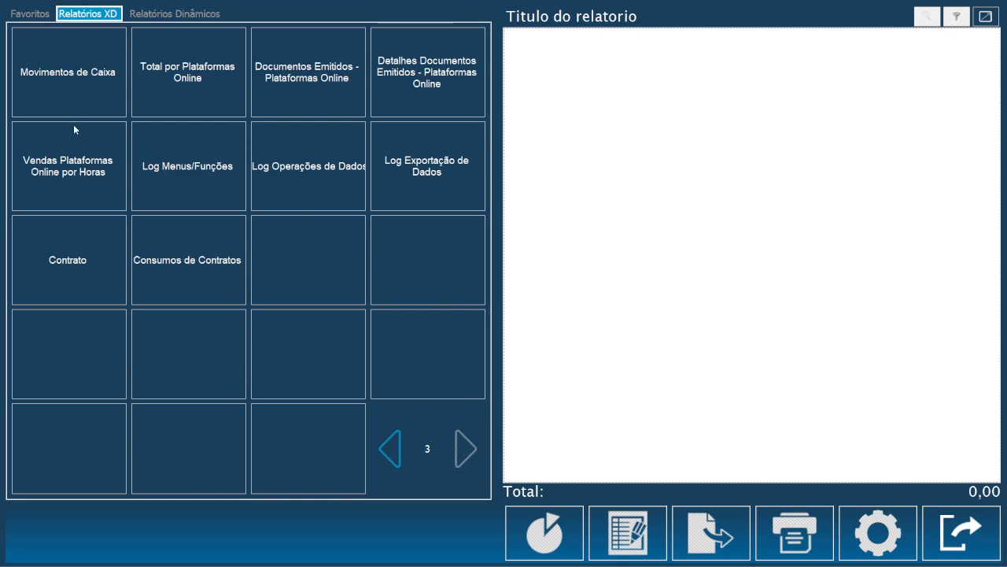
left_click(73, 124)
left_click(594, 256)
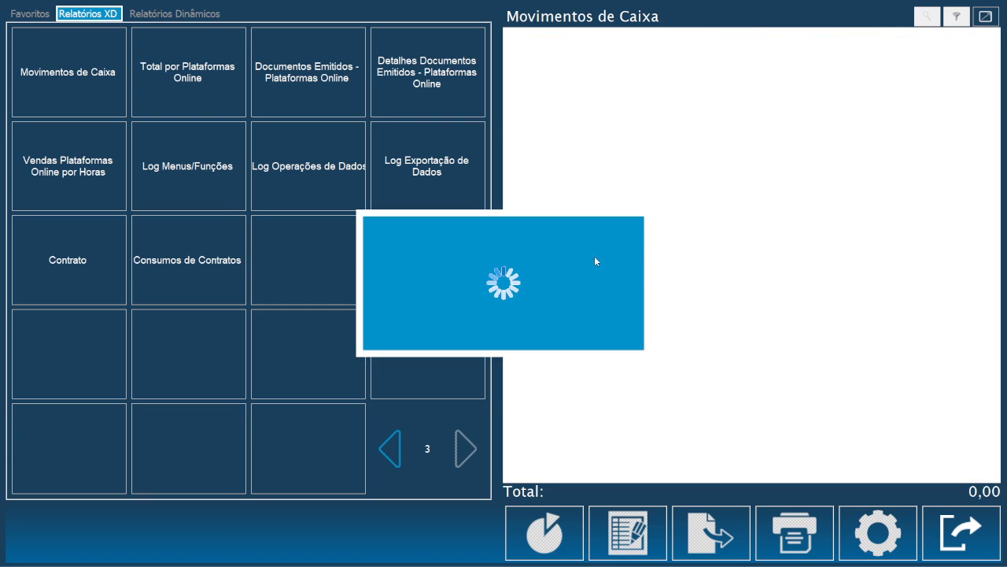
left_click(984, 16)
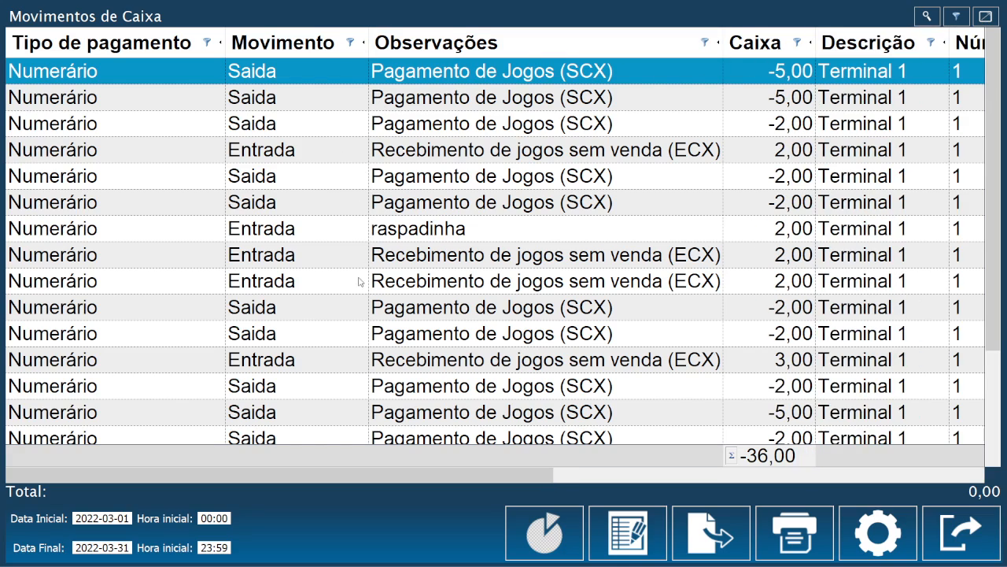
Examine the game payment, game receipt and raspadinha entries in the cash movements report, and close the report.
left_click(501, 99)
left_click(491, 175)
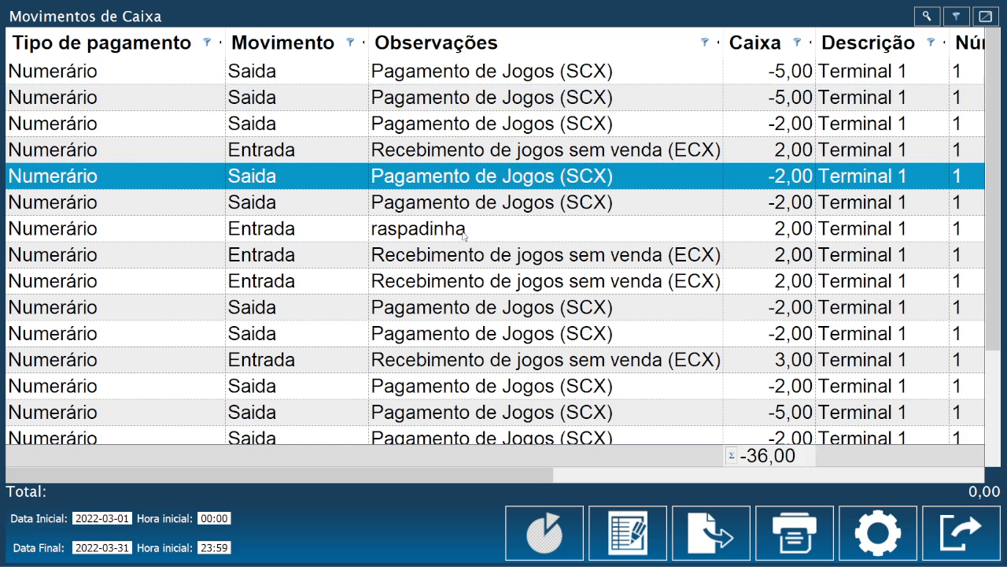
left_click(465, 232)
scroll(493, 265, "down", 2)
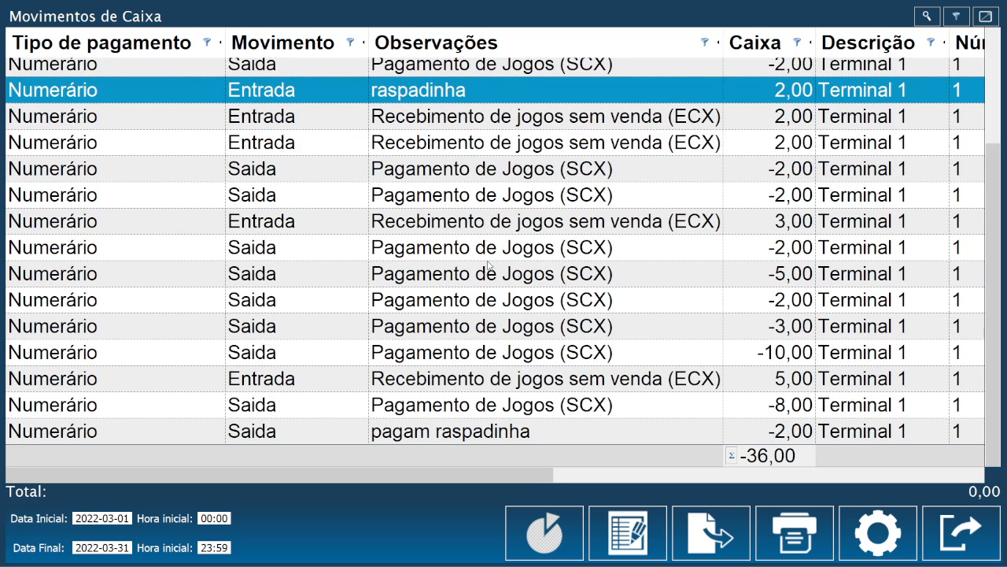
left_click(443, 434)
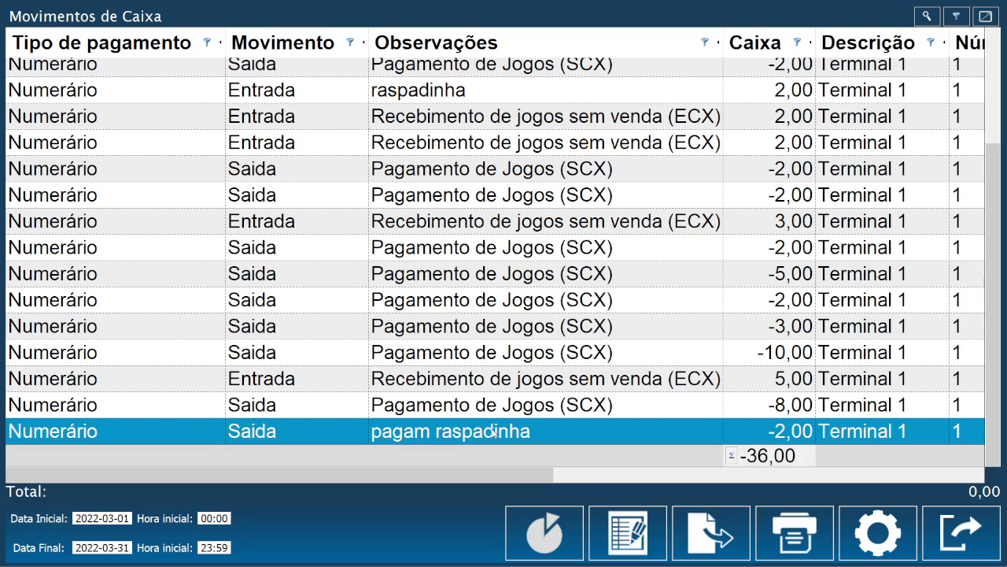
left_click(439, 255)
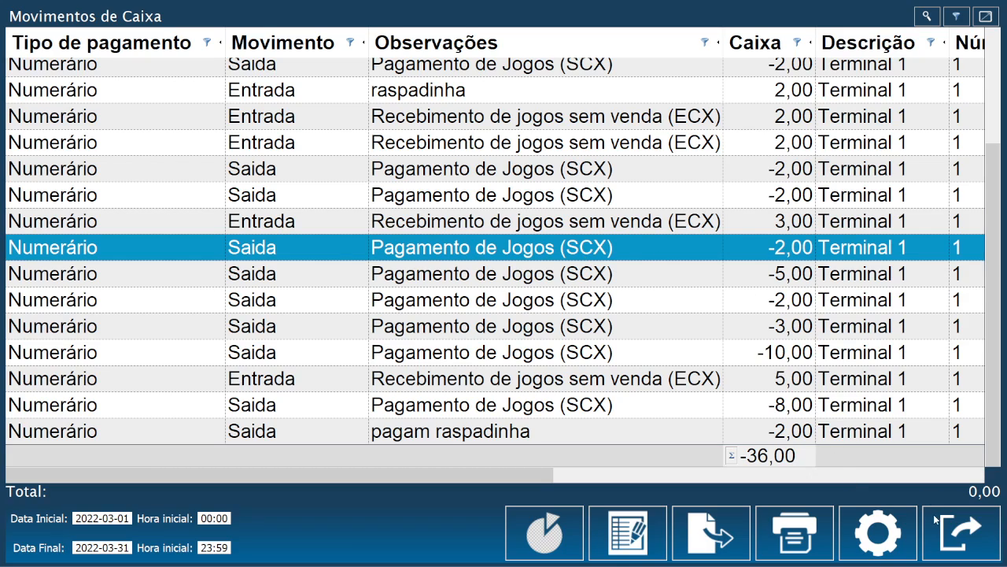
left_click(960, 536)
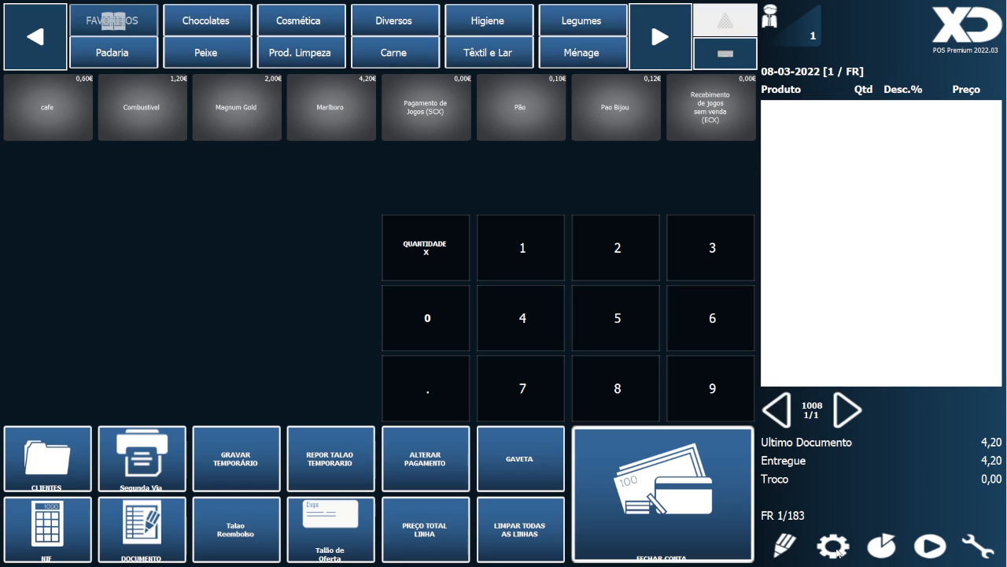
Open the record of article 300 in the Artigos table of the POS configuration.
left_click(833, 546)
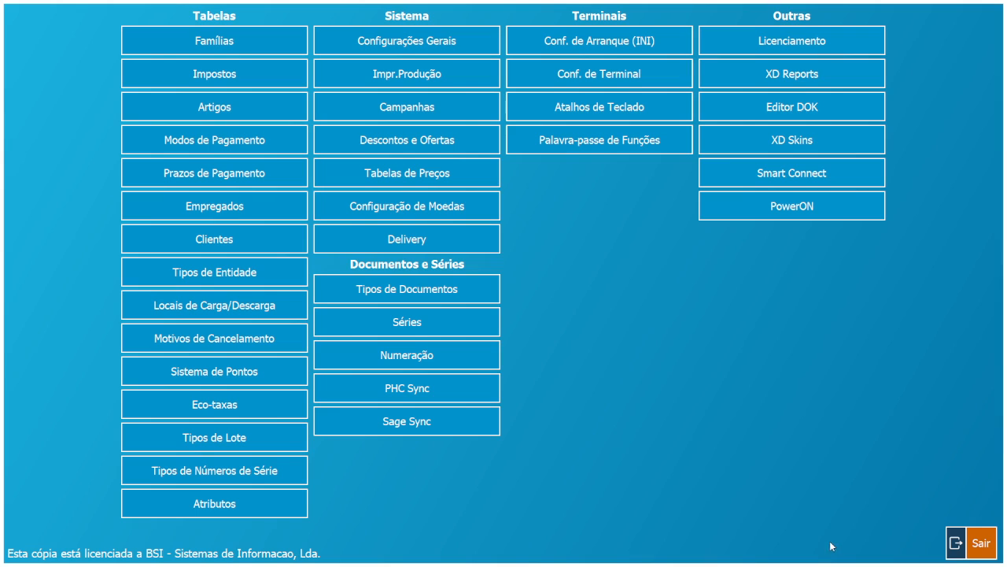
left_click(247, 99)
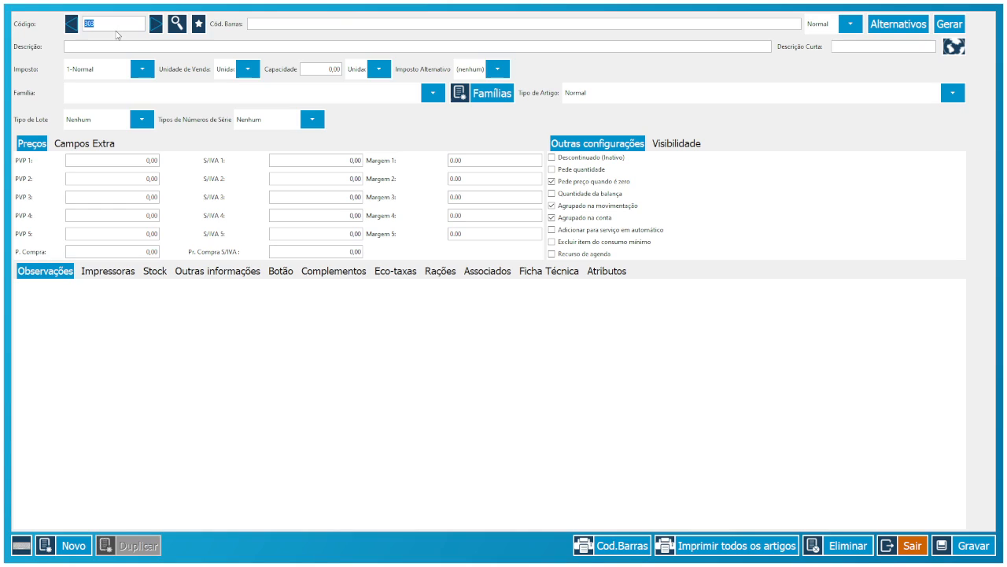
type("300")
key("Return")
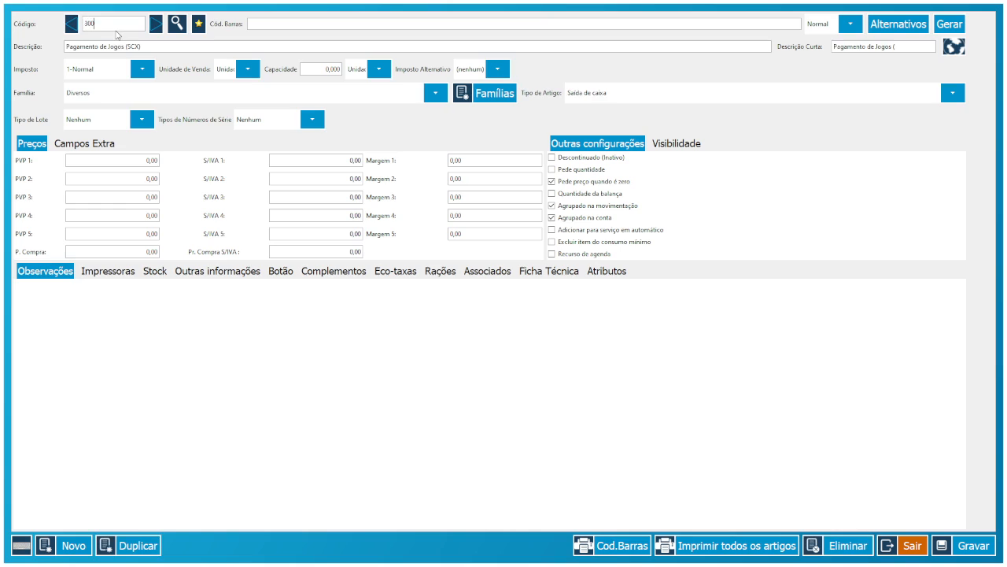
Examine the article's code, description, Tipo de Artigo options and Família options without changing them.
double_click(106, 23)
left_click(156, 50)
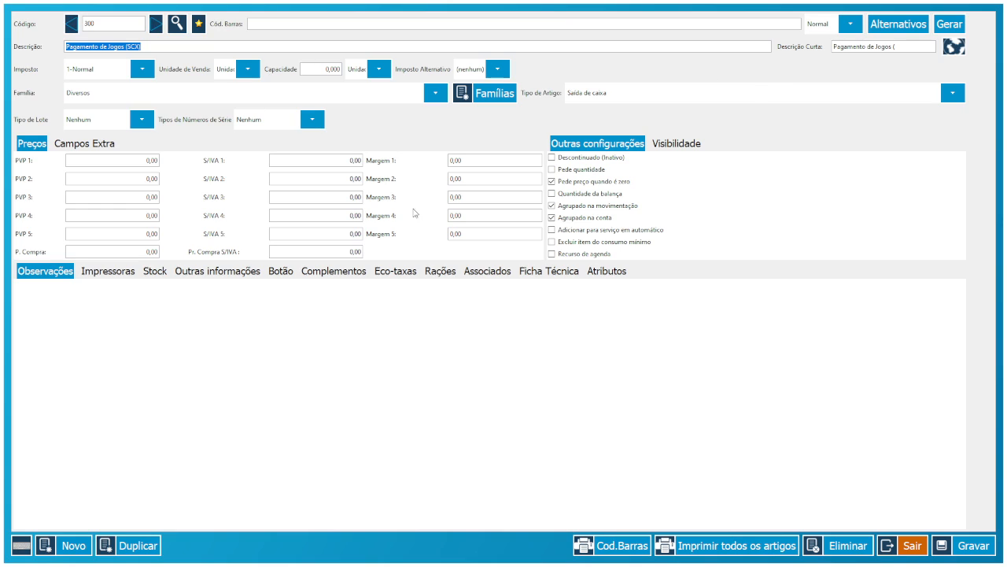
left_click(606, 100)
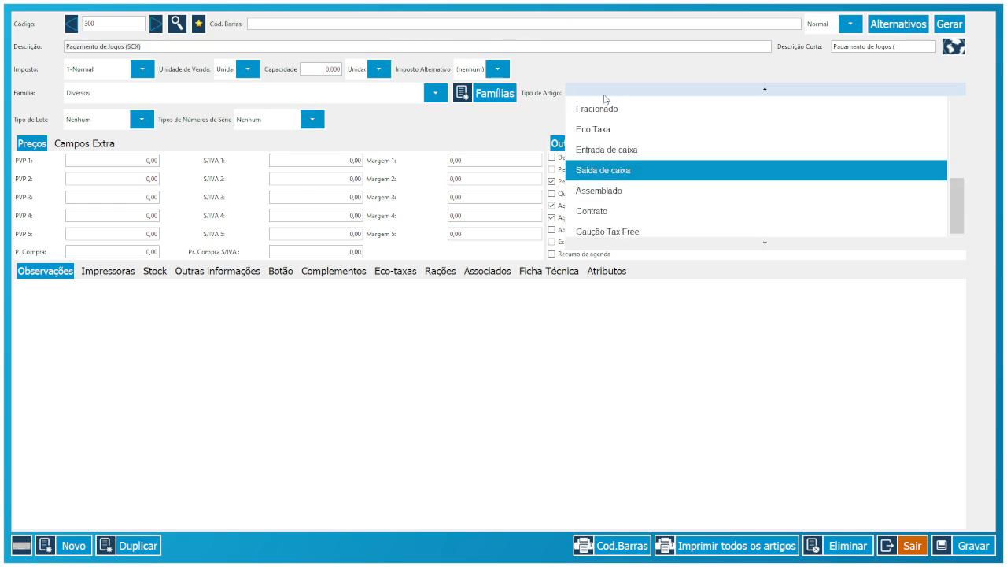
left_click(644, 215)
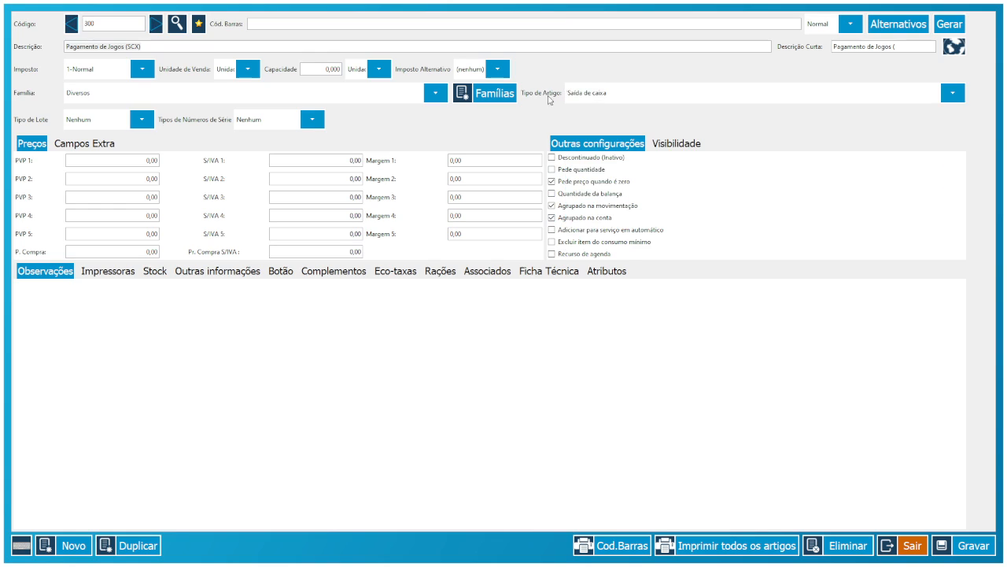
left_click(594, 96)
left_click(593, 69)
left_click(340, 89)
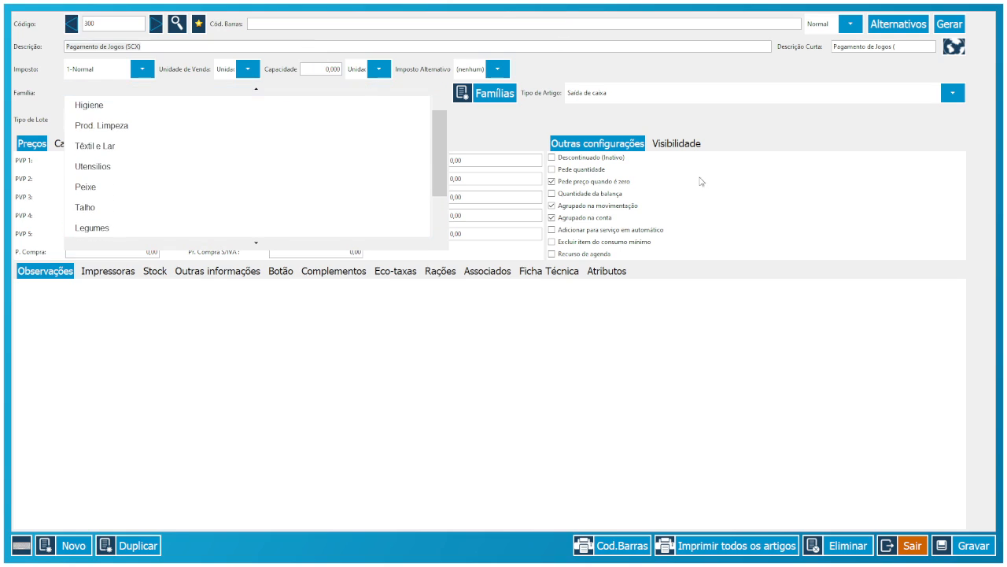
left_click(768, 145)
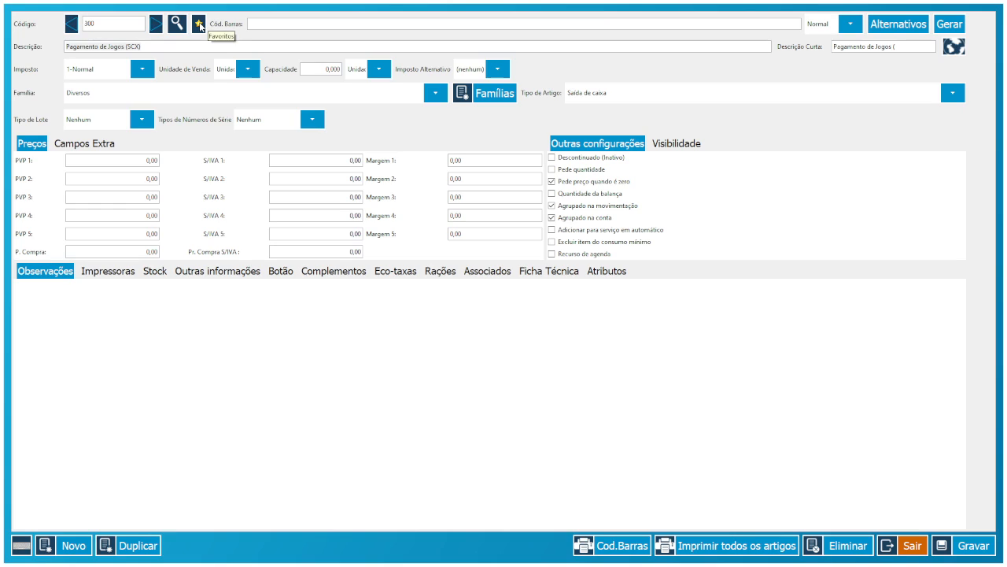
Load the record of article 301 and examine its description and Tipo de Artigo without changing them.
left_click_drag(132, 23, 79, 24)
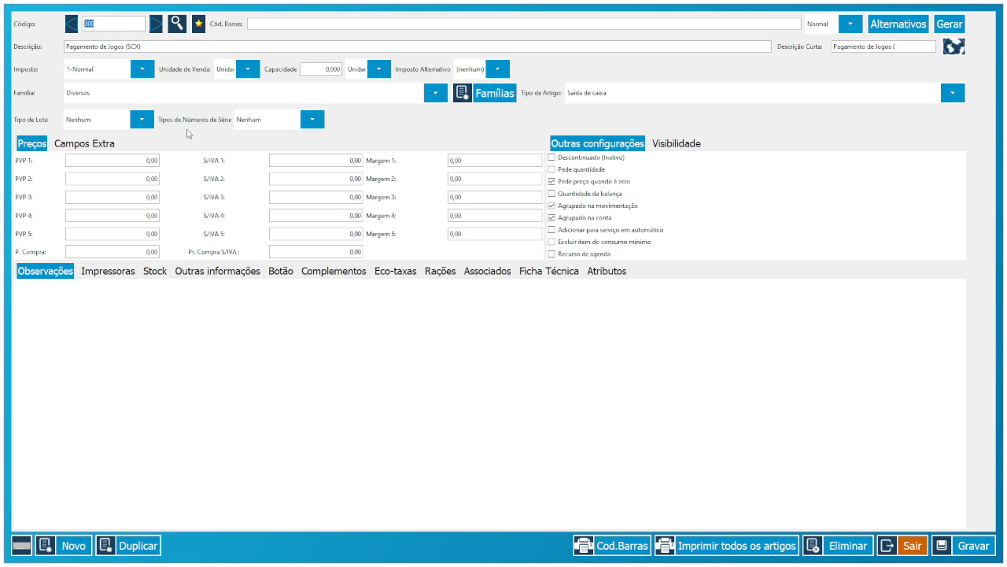
type("301")
key("Return")
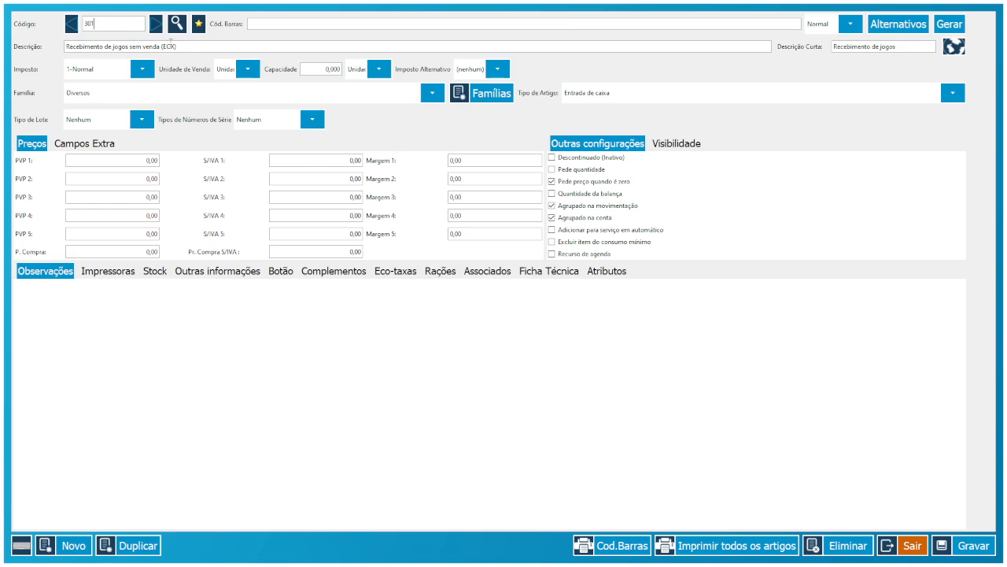
left_click(600, 94)
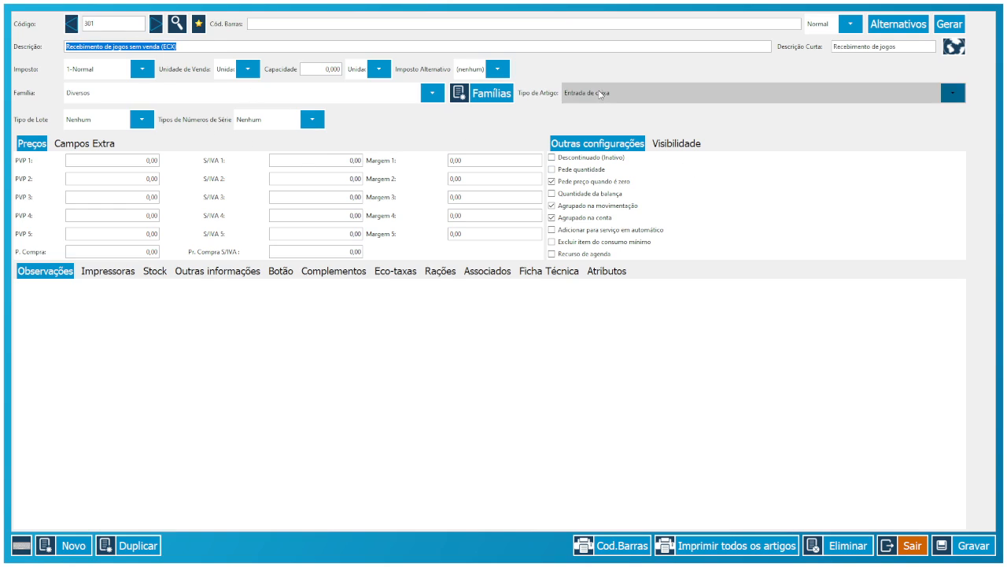
left_click(600, 182)
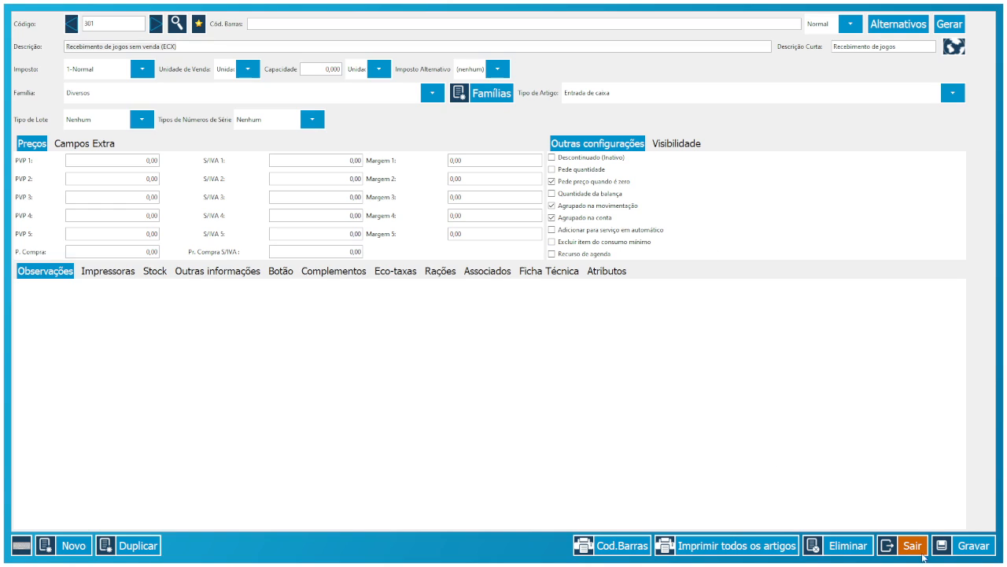
Leave the article record and the configuration for the sales screen, and compare the Diversos family's articles with the favourites.
left_click(911, 546)
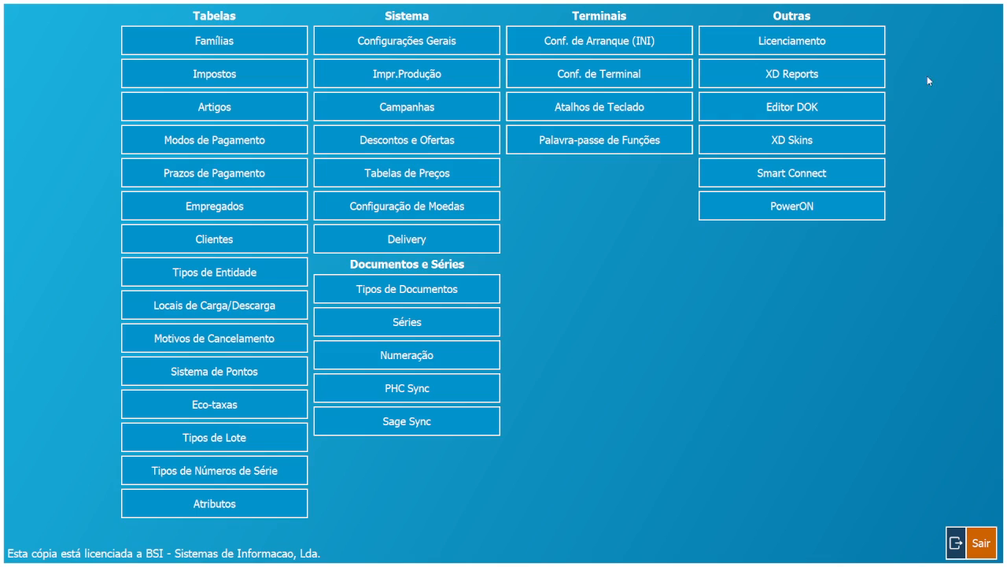
left_click(972, 545)
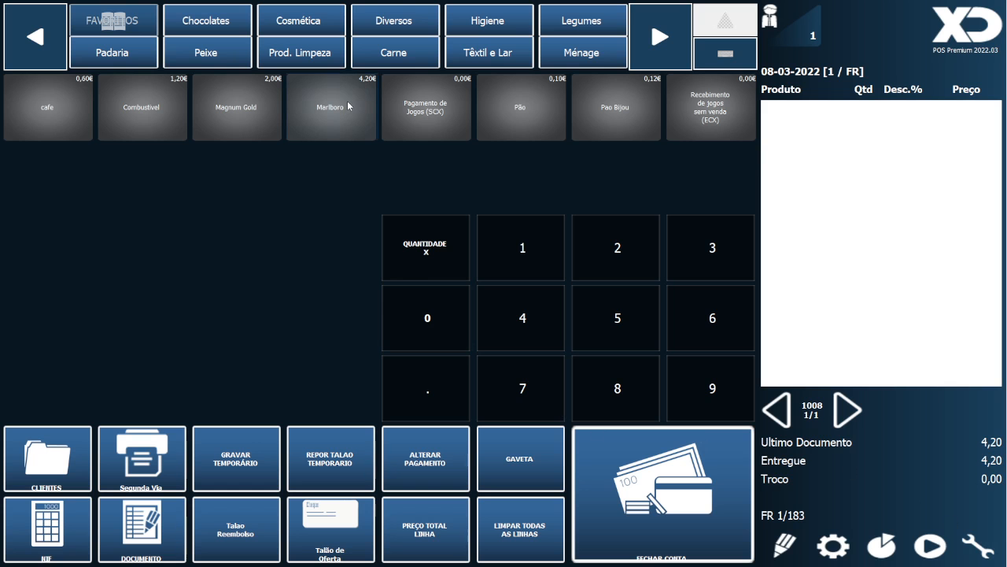
left_click(405, 31)
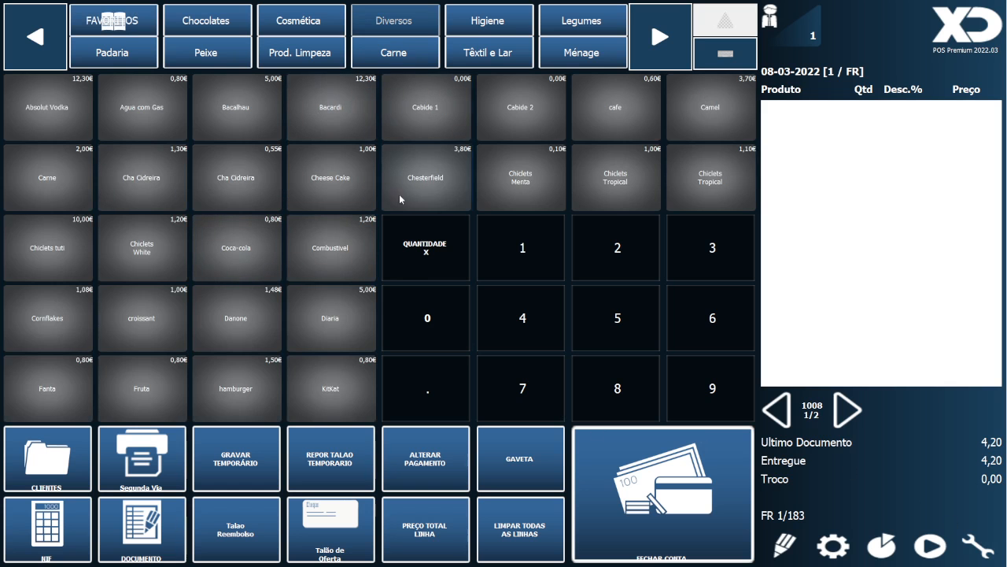
left_click(941, 30)
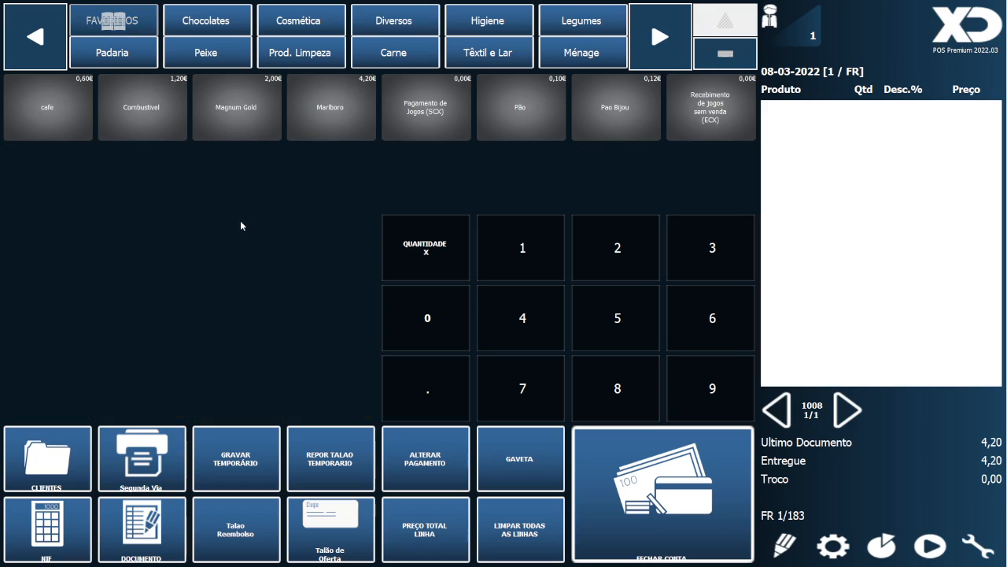
Examine the favourite setting in the quick-edit records of Pagamento de Jogos (SCX) and Magnum Gold, closing each without changes.
left_click(428, 121)
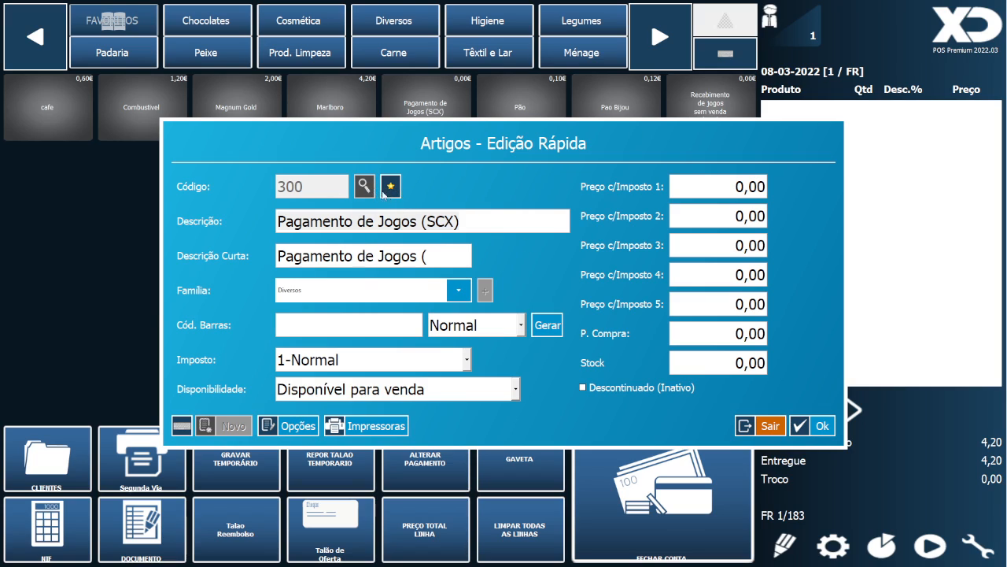
left_click(763, 425)
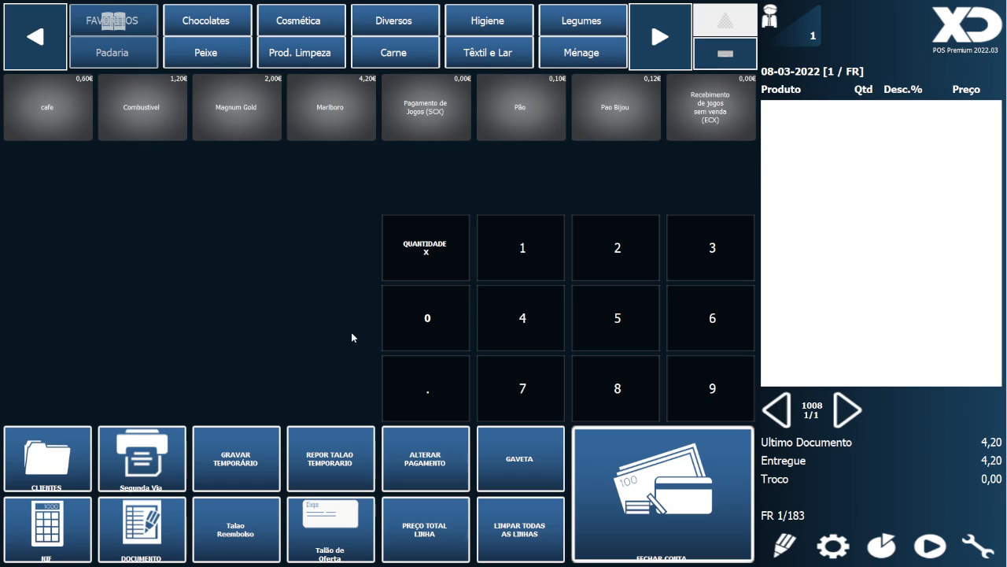
right_click(235, 133)
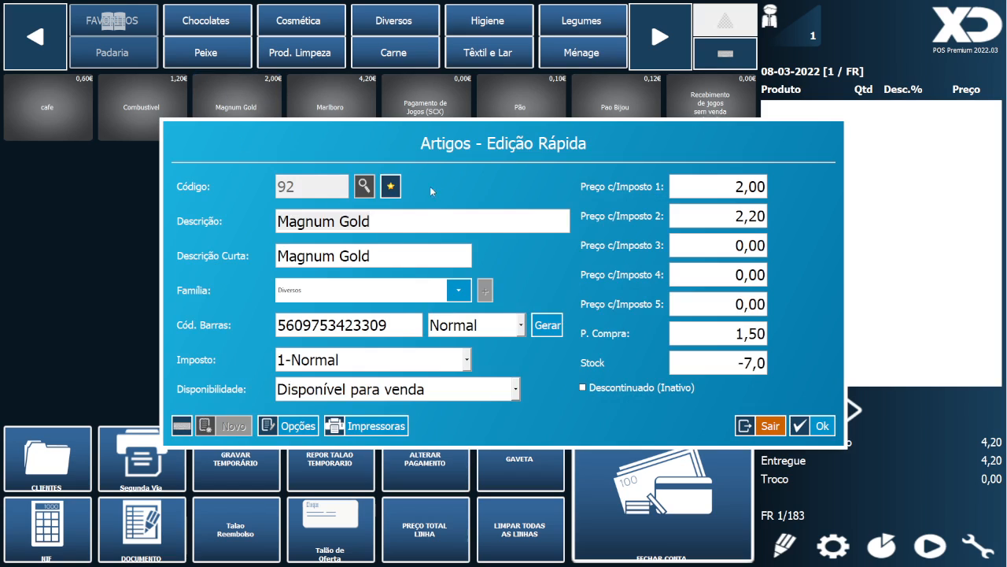
left_click(758, 423)
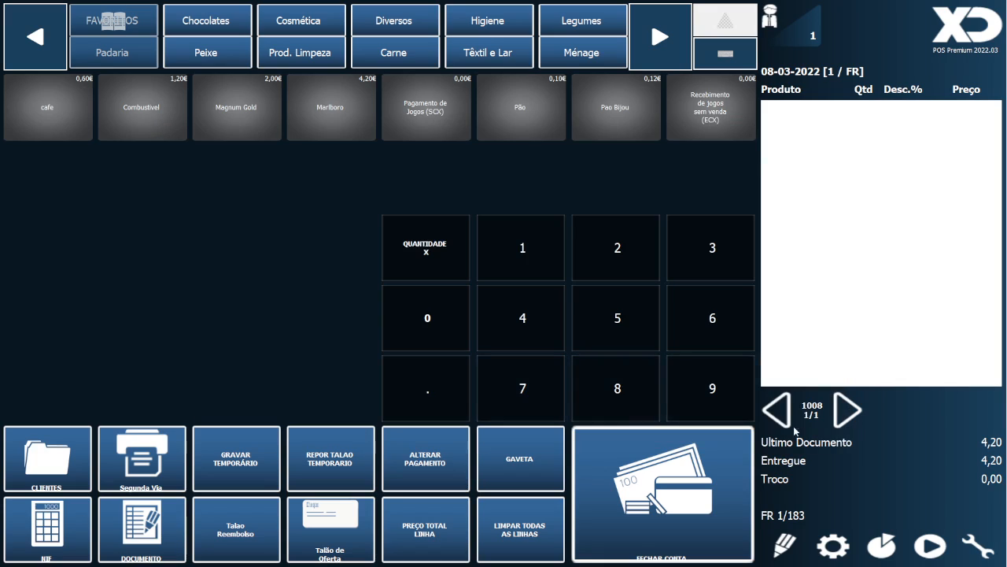
Run the favoritos command to open the list of favourite articles, and look at the article selection for adding one without choosing any.
type("favoritos")
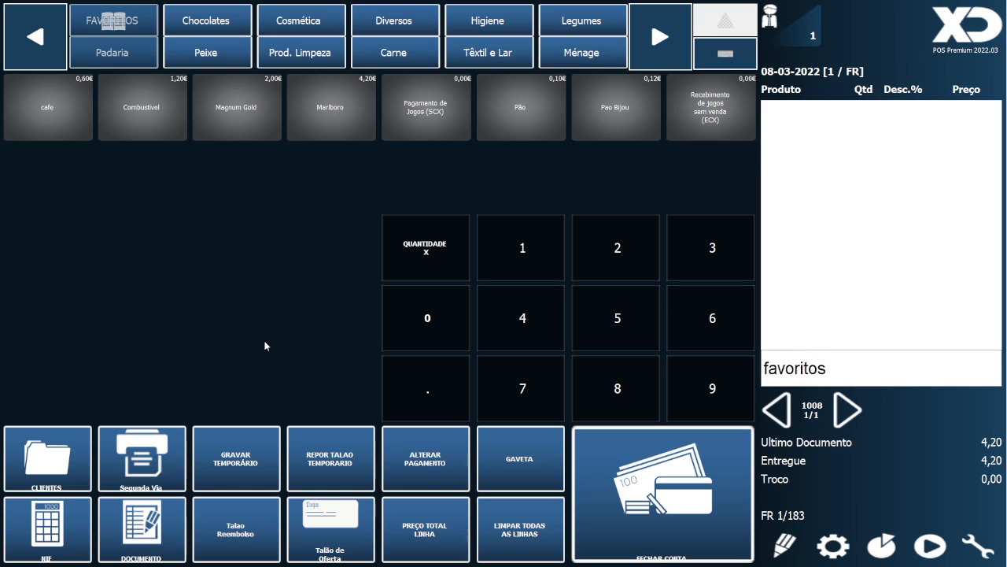
key("Return")
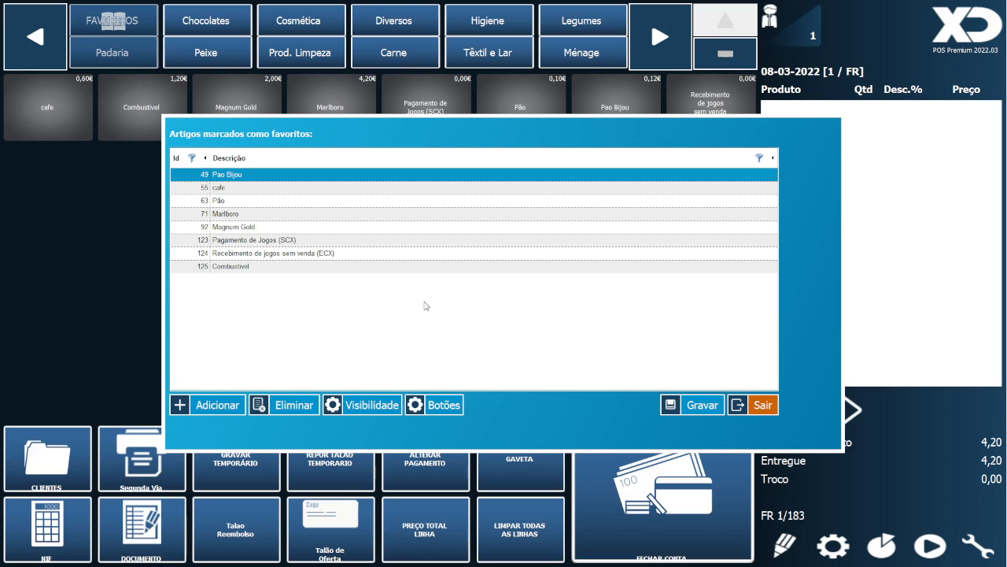
left_click(212, 405)
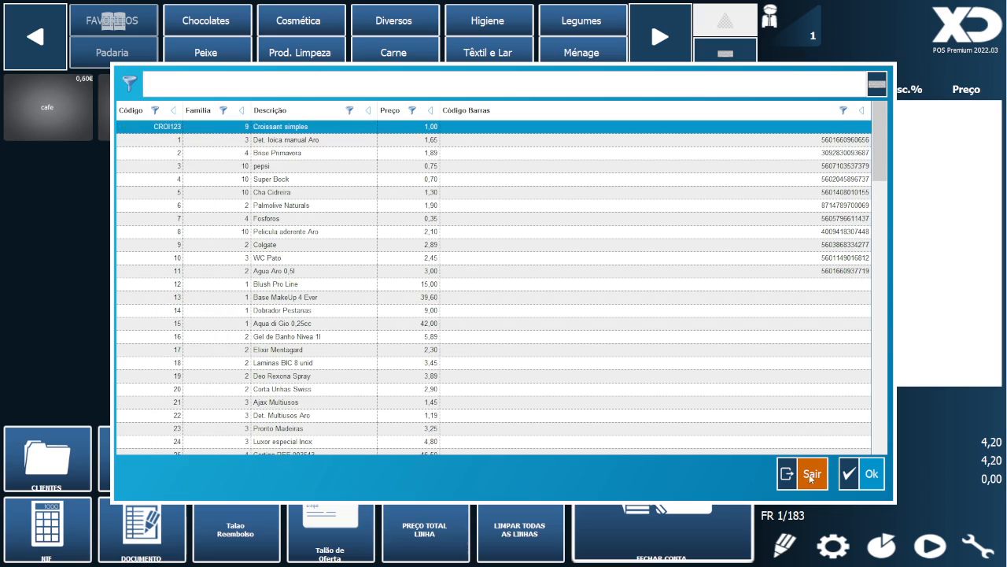
left_click(811, 474)
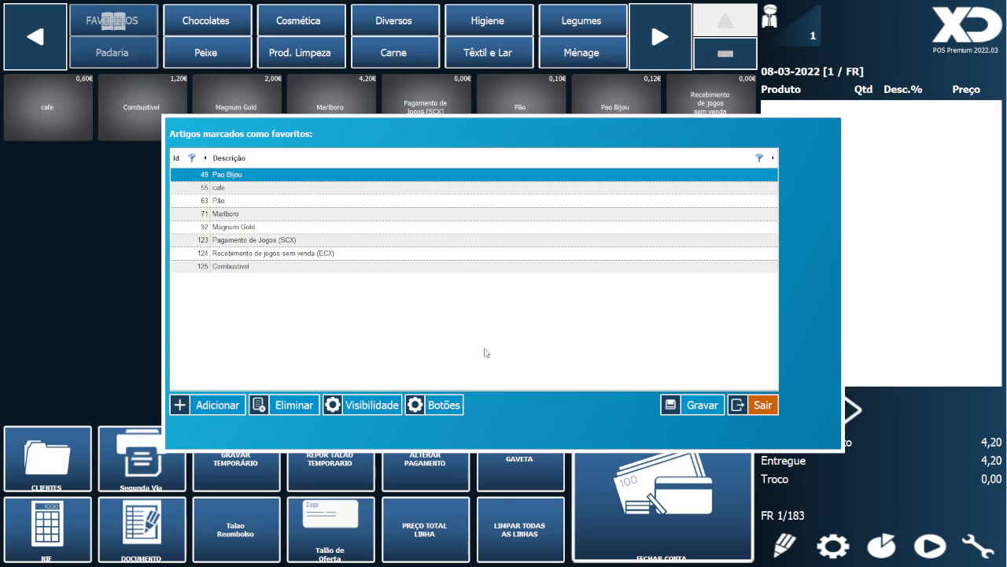
Examine the family and article button configuration of the favourites, then leave it and the favourites list without saving.
left_click(444, 407)
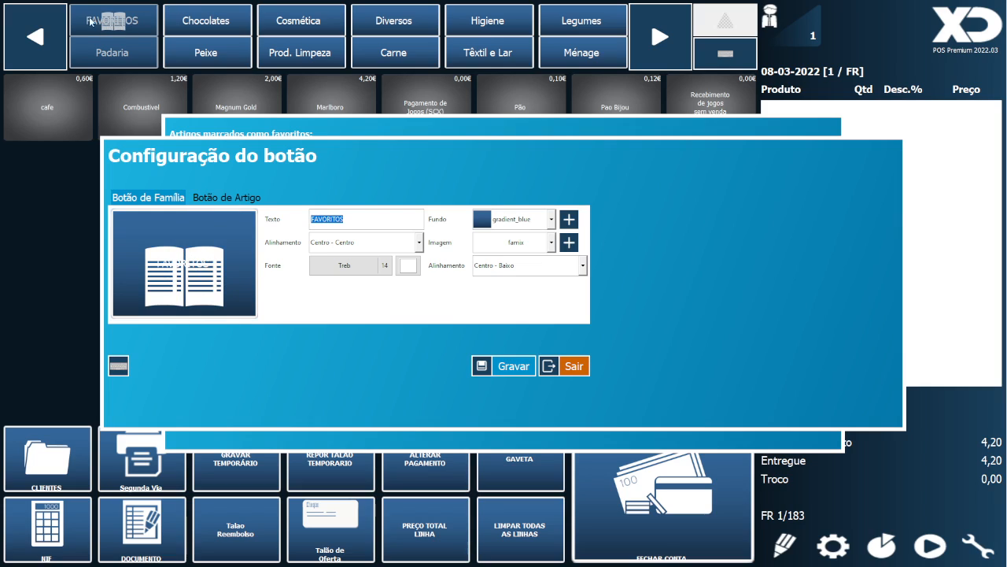
left_click(233, 199)
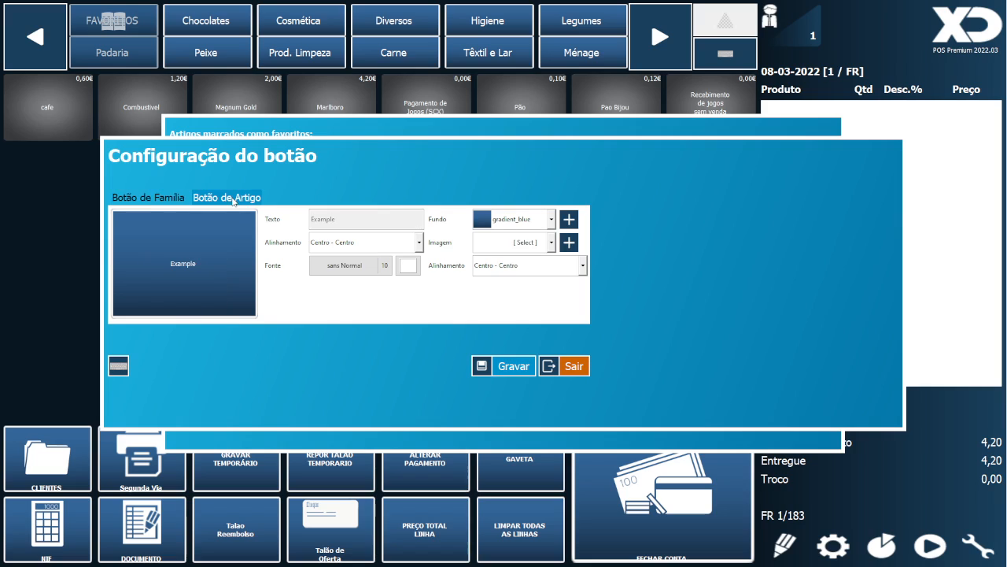
left_click(174, 198)
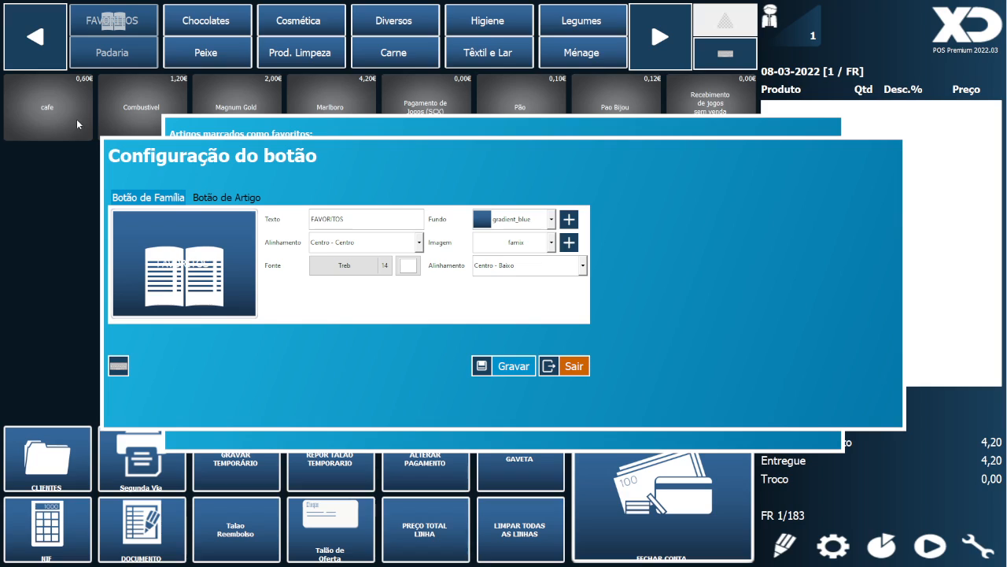
double_click(367, 223)
left_click(375, 223)
left_click(568, 369)
left_click(764, 405)
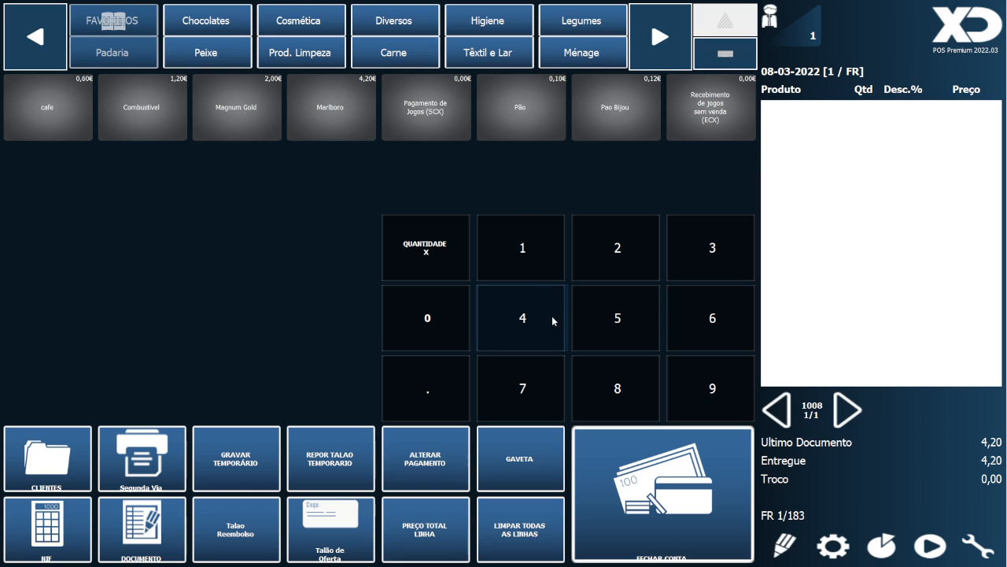
Add one Magnum Gold and a Pagamento de Jogos (SCX) of 2,00 to a new sale.
left_click(249, 117)
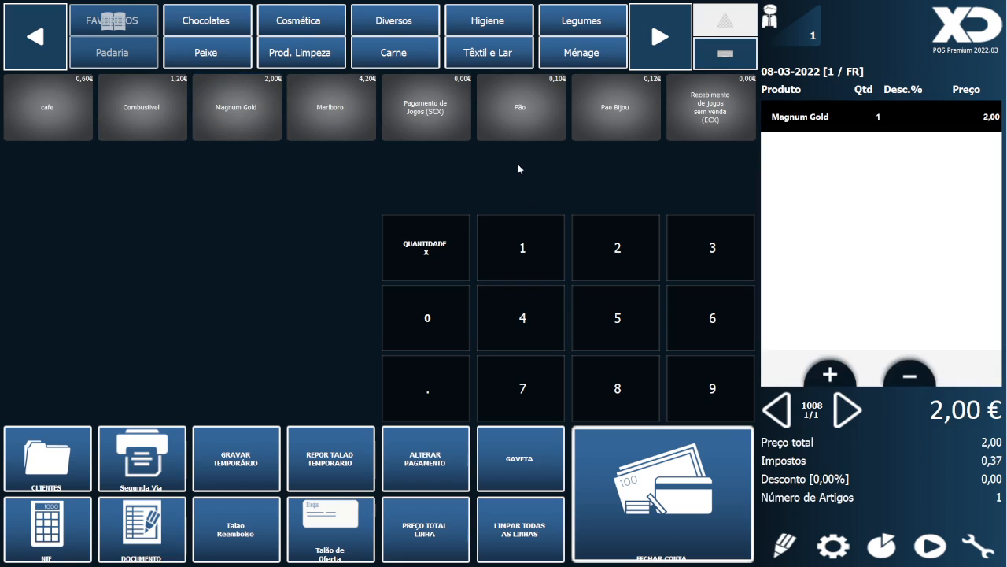
left_click(436, 126)
left_click(485, 401)
left_click(615, 394)
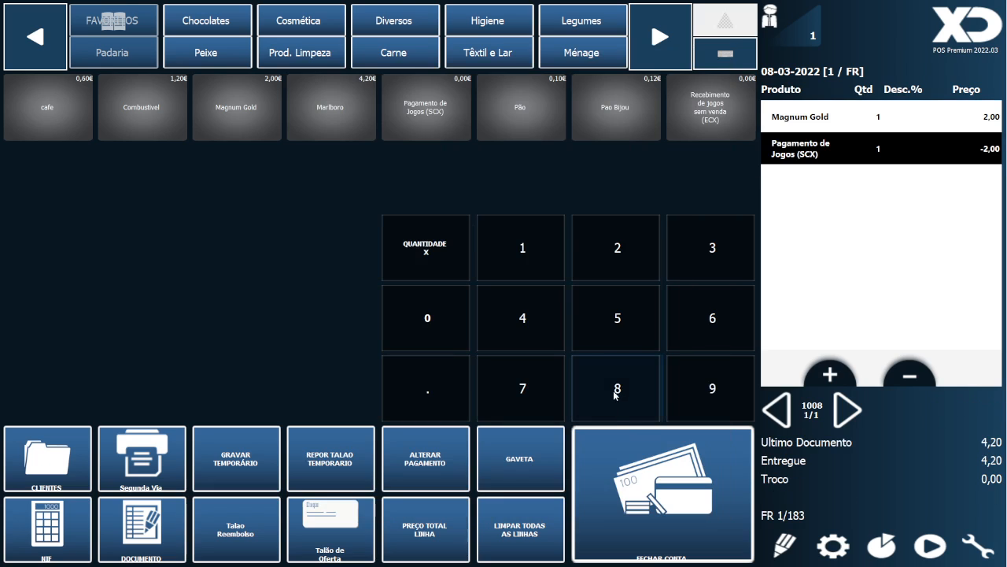
Add a Recebimento de jogos sem venda (ECX) of 2,00 to the sale and close the account.
left_click(706, 128)
left_click(465, 381)
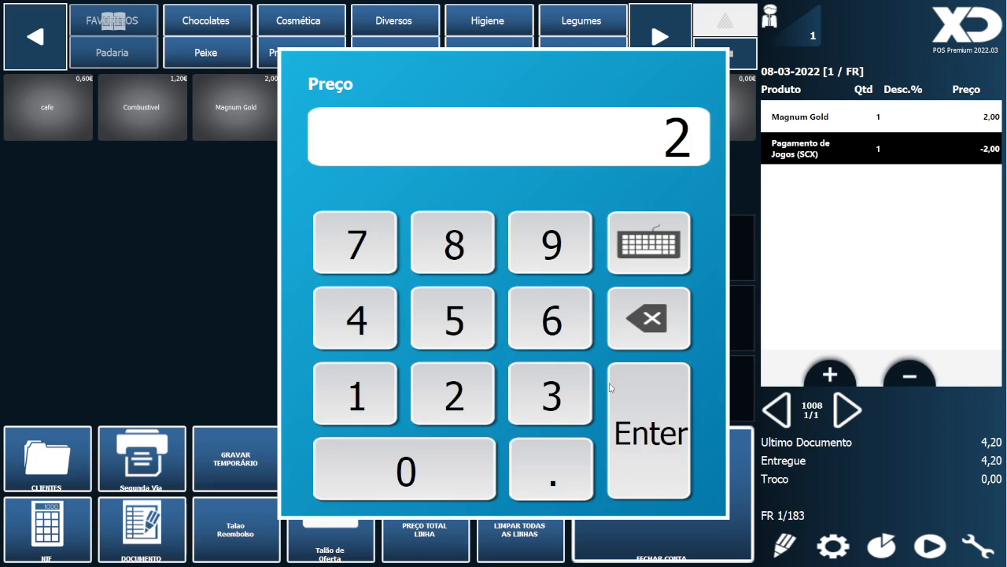
left_click(646, 385)
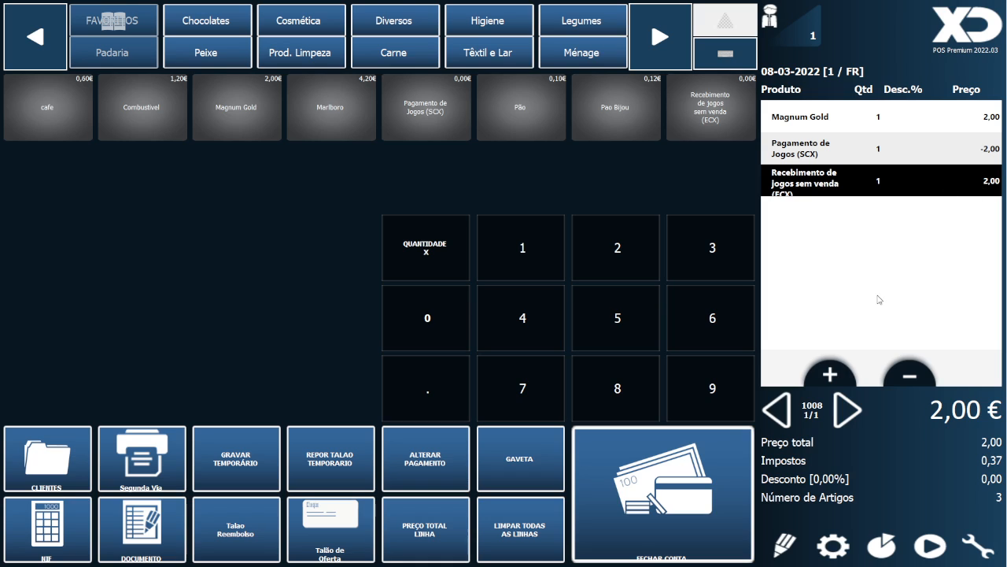
left_click(671, 504)
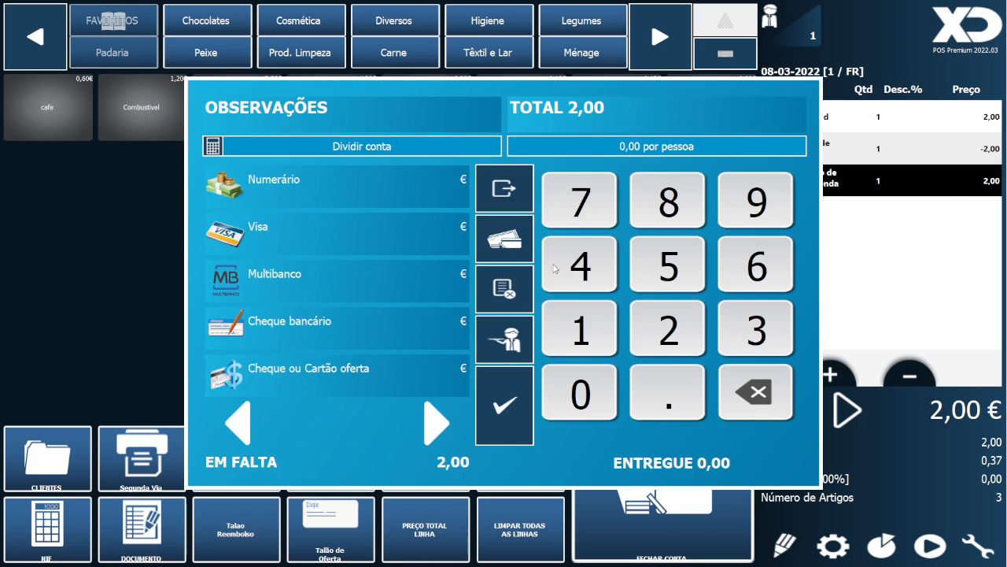
left_click(506, 402)
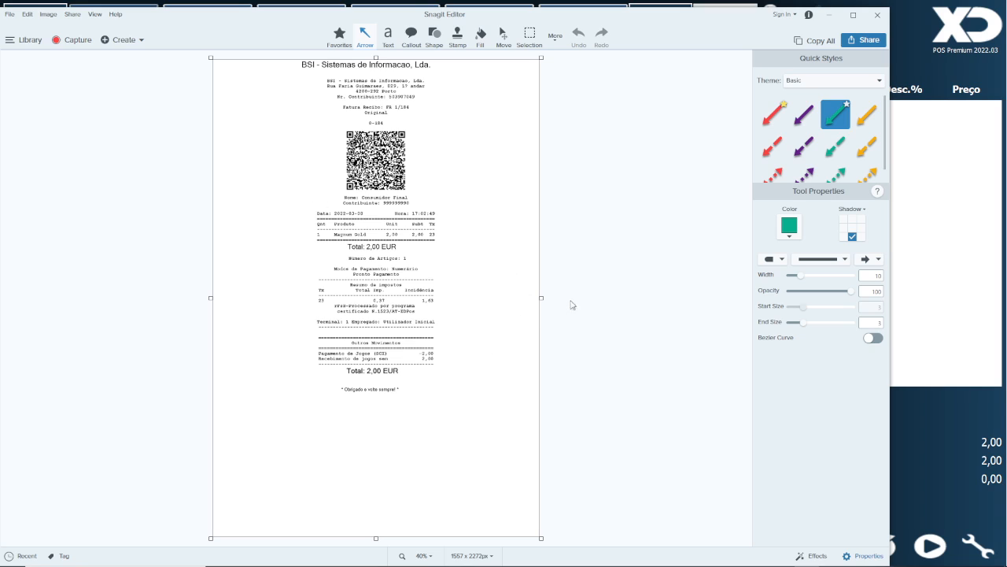
Mark the game payment line, the game receipt line and both totals on the receipt image with green arrows, and close Snagit.
left_click_drag(575, 297, 438, 348)
left_click_drag(599, 342, 422, 360)
left_click_drag(513, 209, 359, 247)
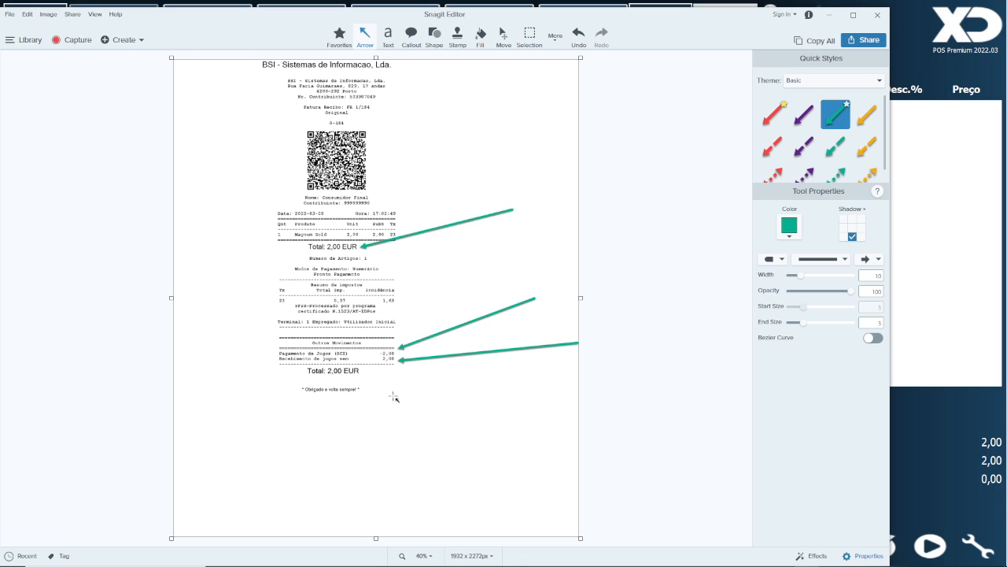
left_click_drag(405, 425, 355, 375)
left_click(877, 15)
left_click(795, 239)
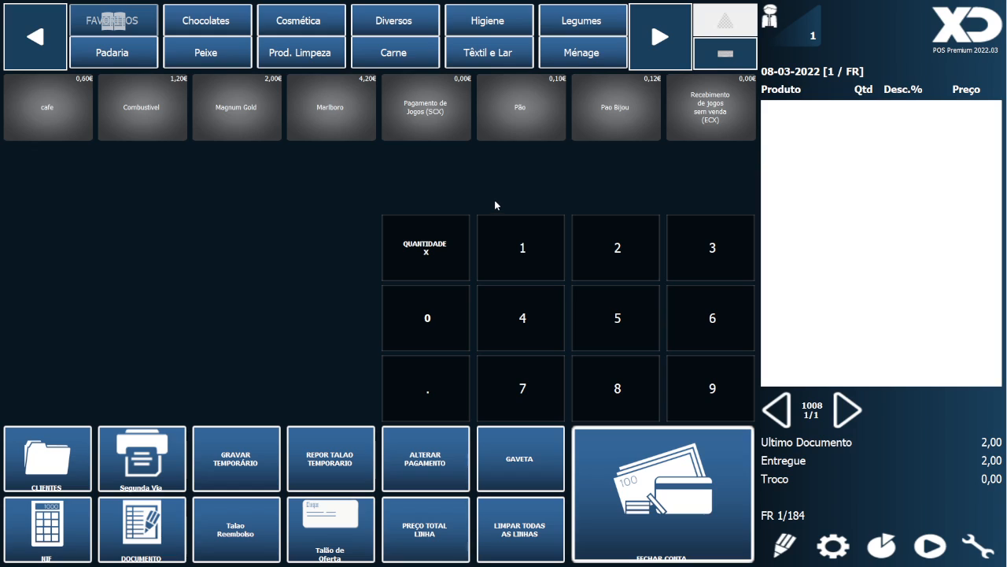
Register a Pagamento de Jogos (SCX) of 5,00 on its own, close the account and dismiss the cash-out slip and Snagit.
left_click(412, 115)
type("5")
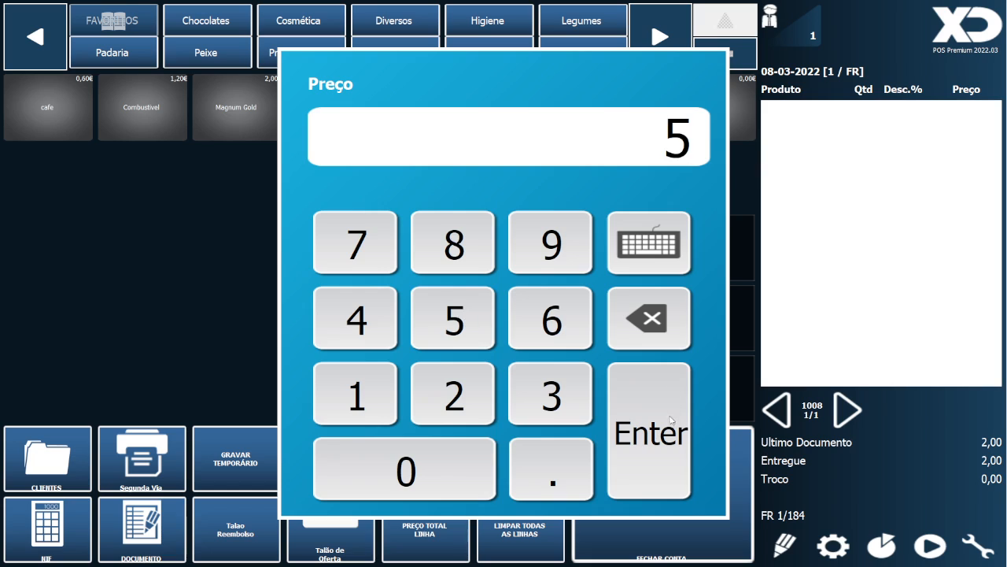
left_click(663, 422)
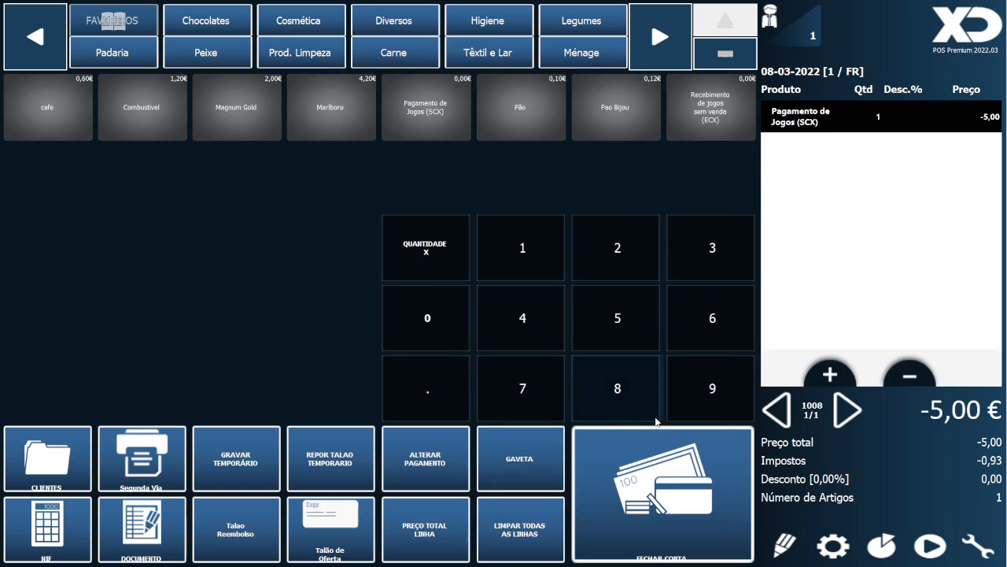
left_click(655, 481)
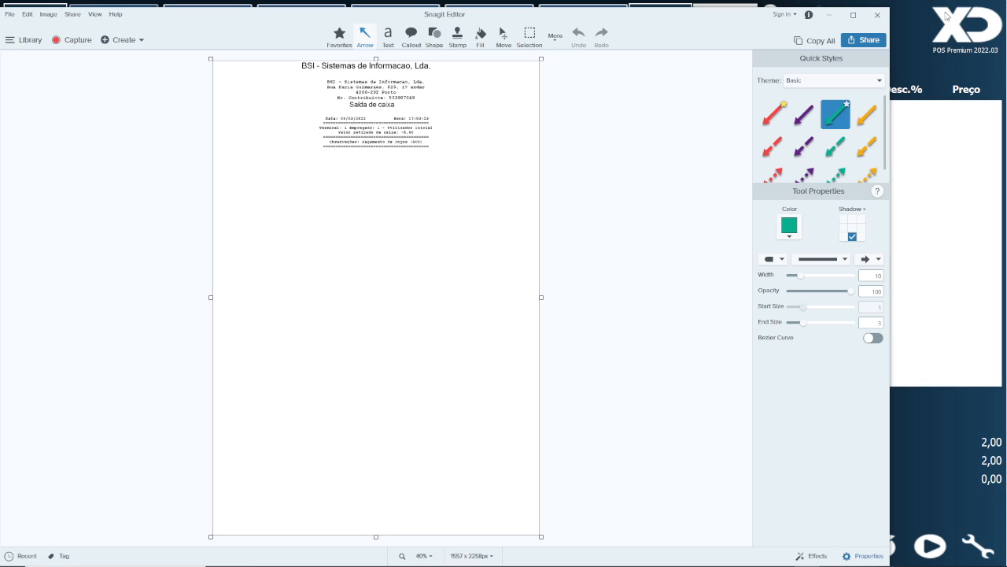
left_click(879, 17)
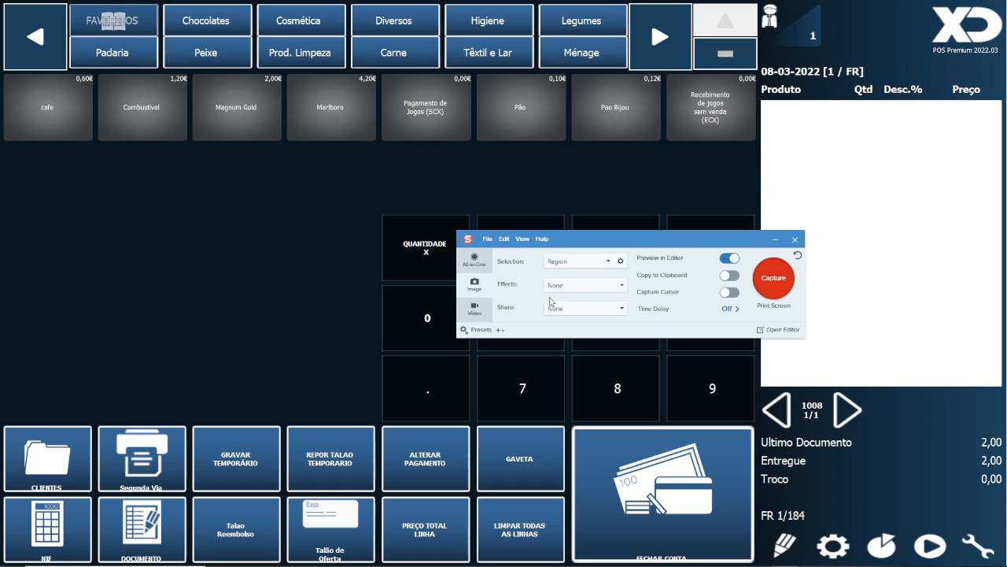
left_click(794, 239)
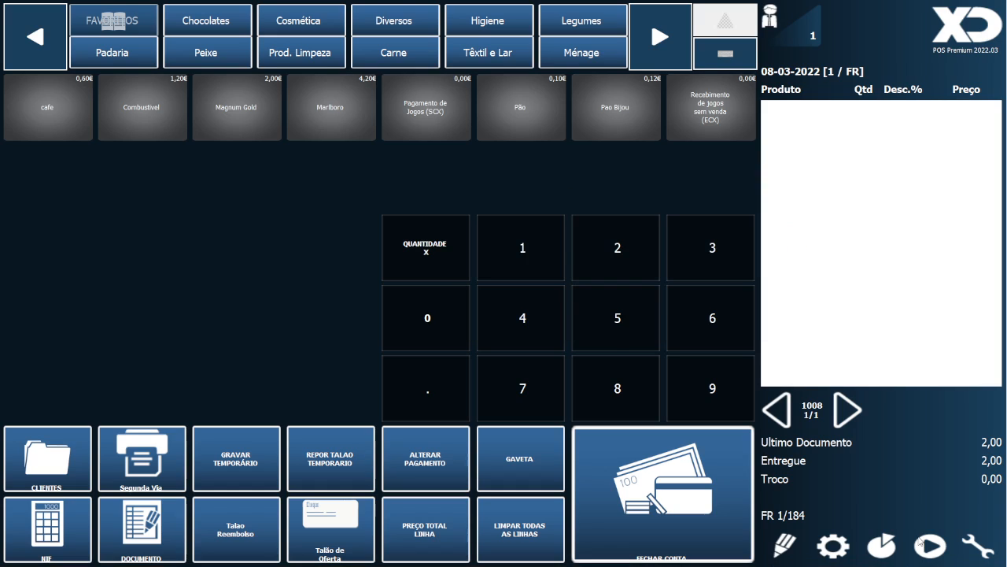
left_click(985, 551)
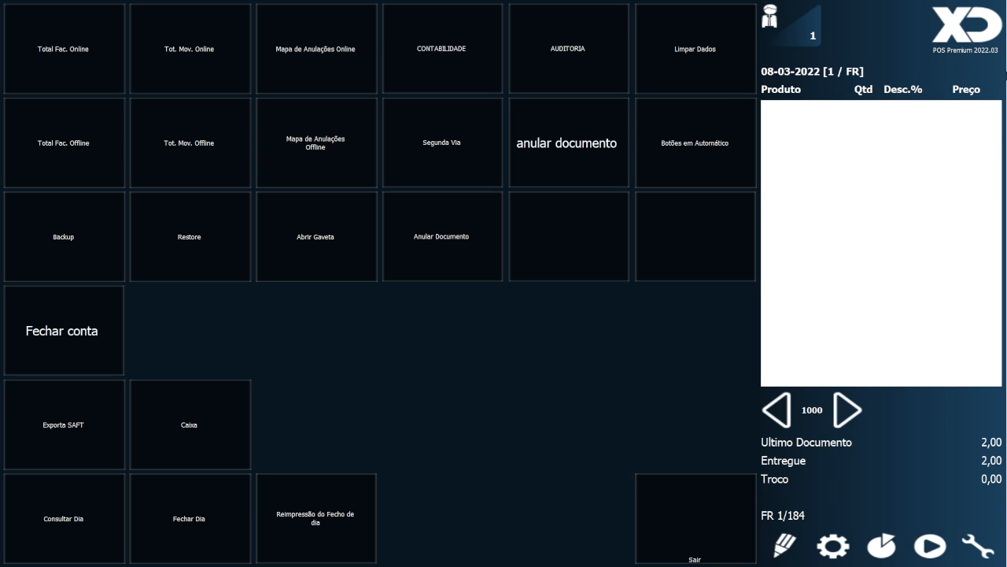
left_click(974, 33)
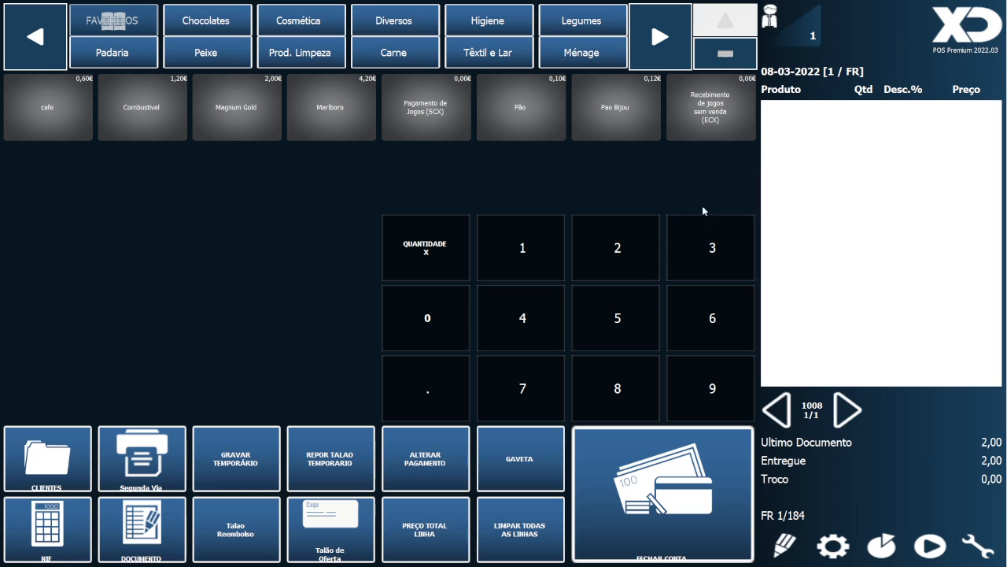
Register a Recebimento de jogos sem venda (ECX) of 2,00 on its own, close the account and dismiss Snagit.
left_click(703, 121)
left_click(472, 399)
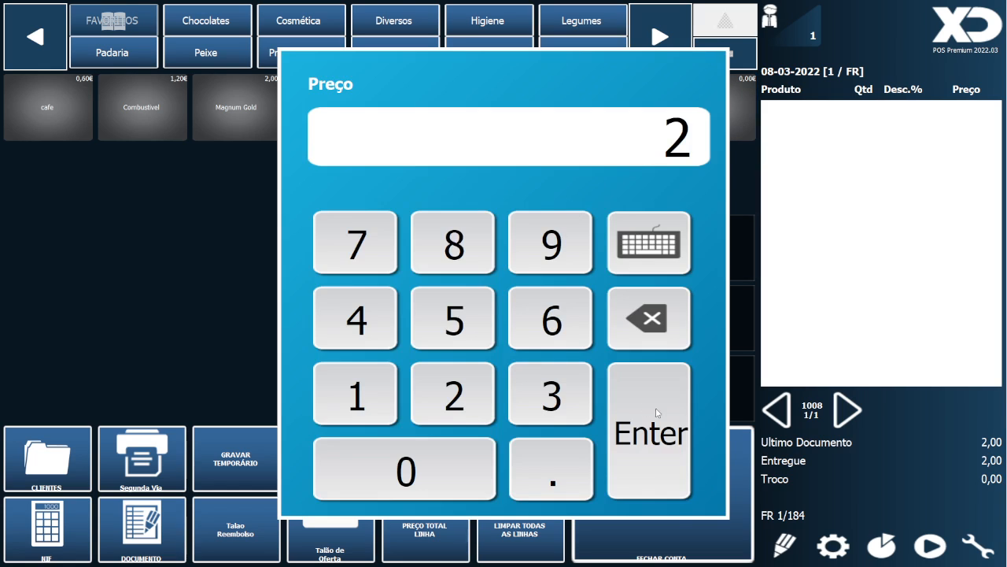
left_click(659, 413)
left_click(707, 494)
left_click(499, 395)
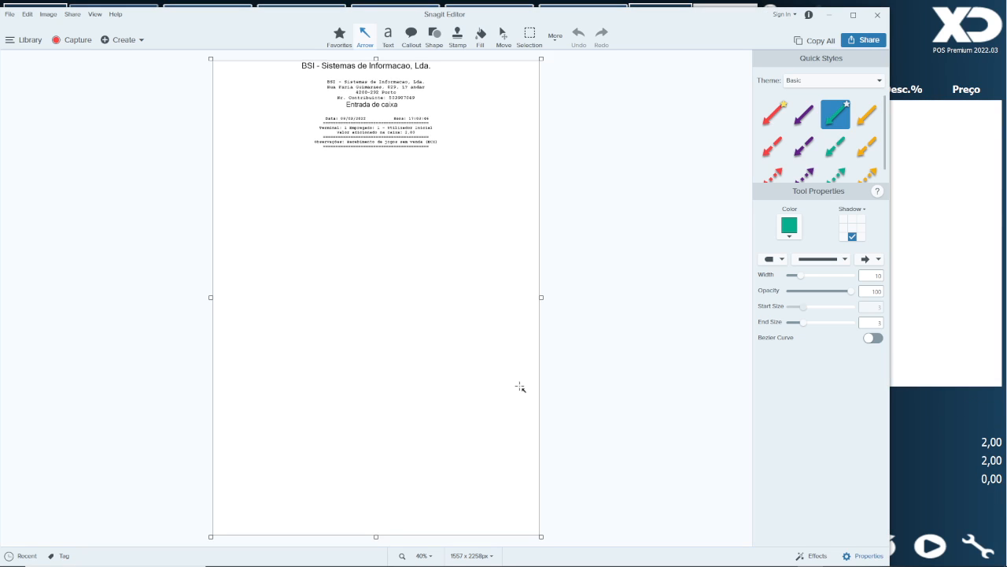
left_click(877, 15)
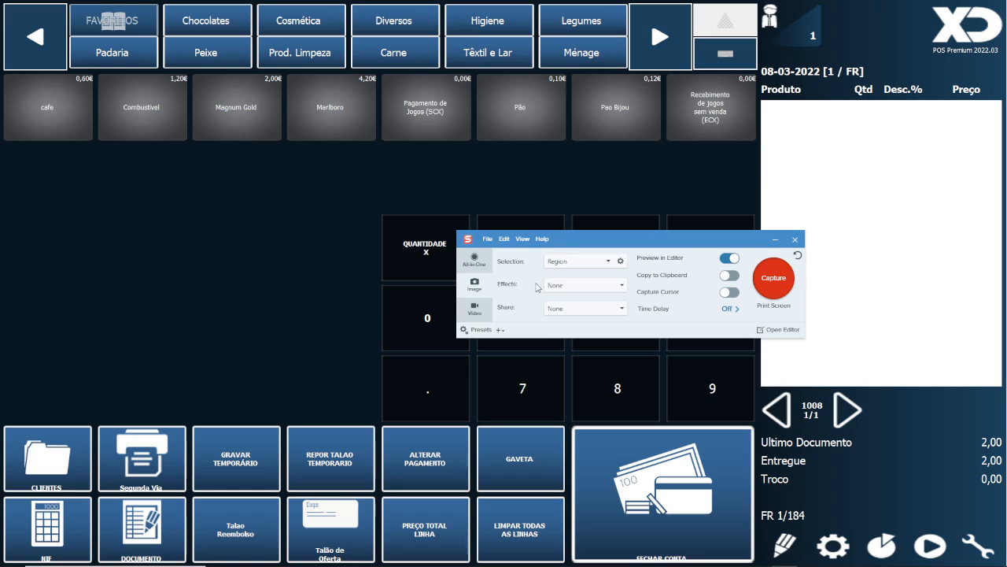
left_click(795, 239)
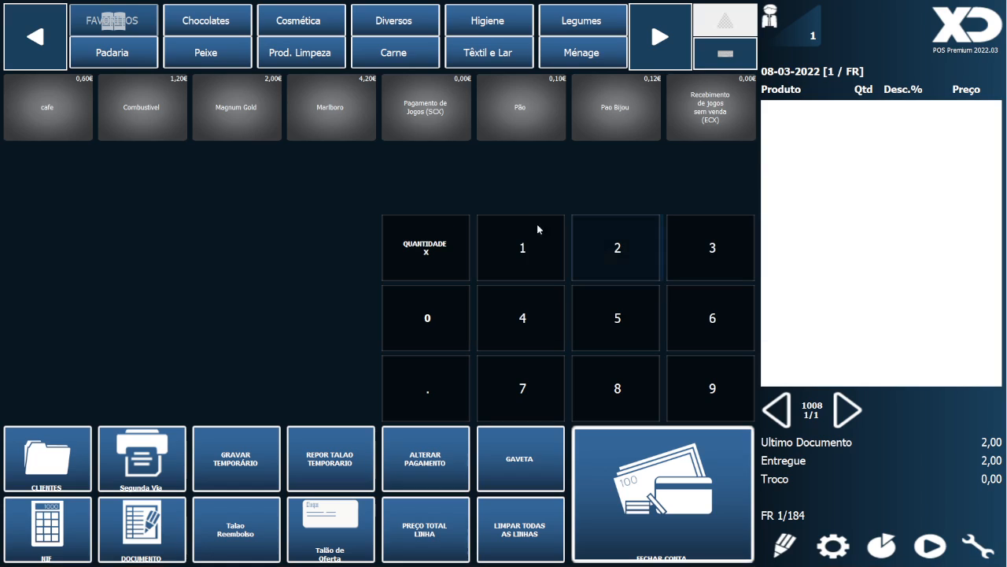
Switch to XD GC and run the Caixa Manual report for 08/03/2022 with all movement types.
key("alt+Tab")
left_click(494, 236)
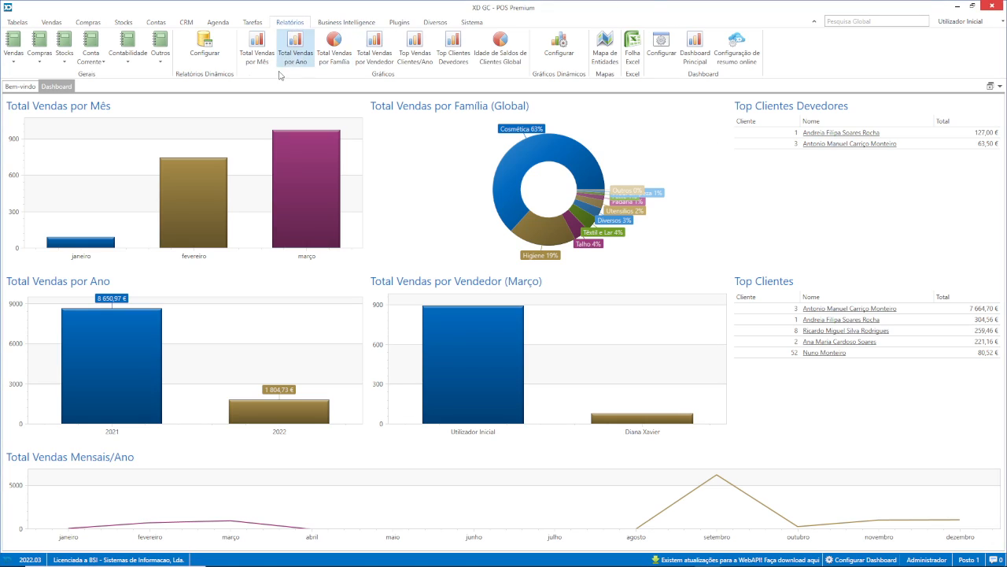
left_click(161, 55)
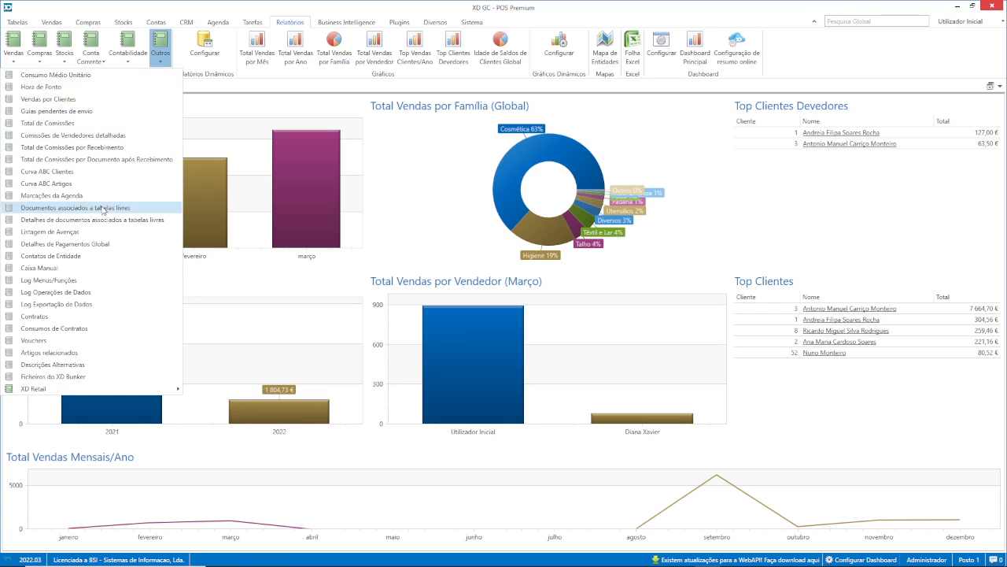
left_click(89, 269)
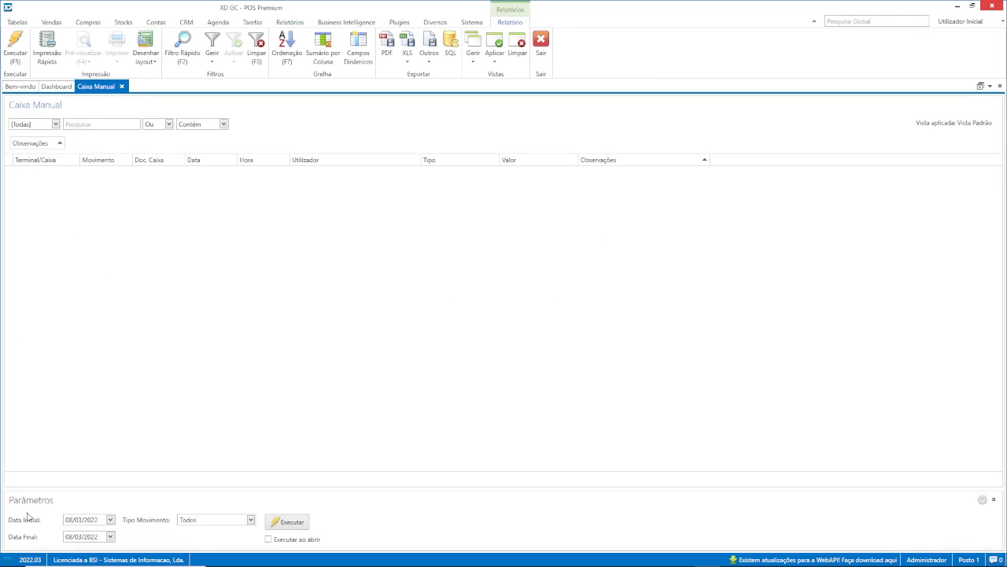
left_click(15, 55)
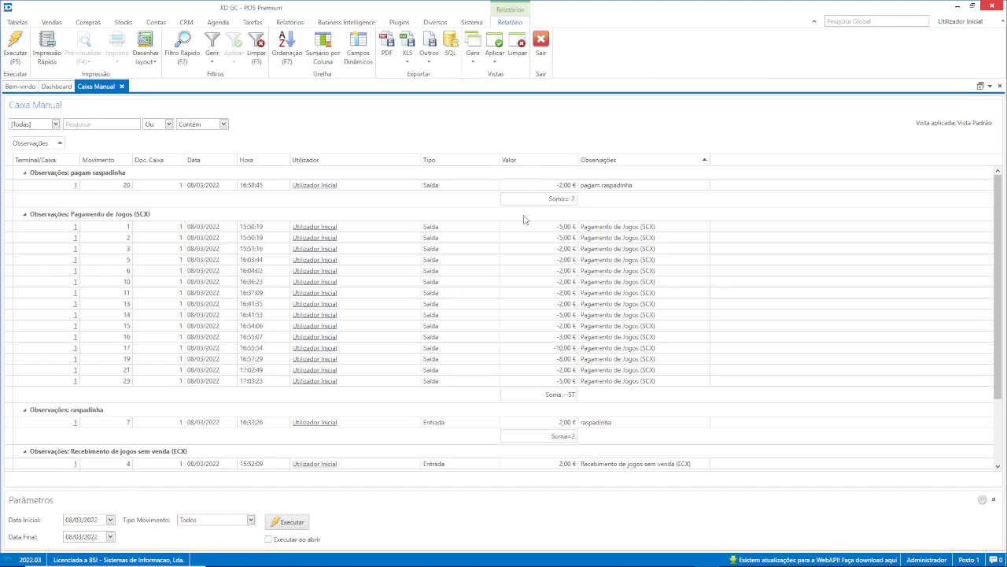
Remove the Observações grouping from the Caixa Manual report and sort the movements by Observações to compare payments with receipts.
left_click_drag(31, 143, 598, 161)
left_click(606, 205)
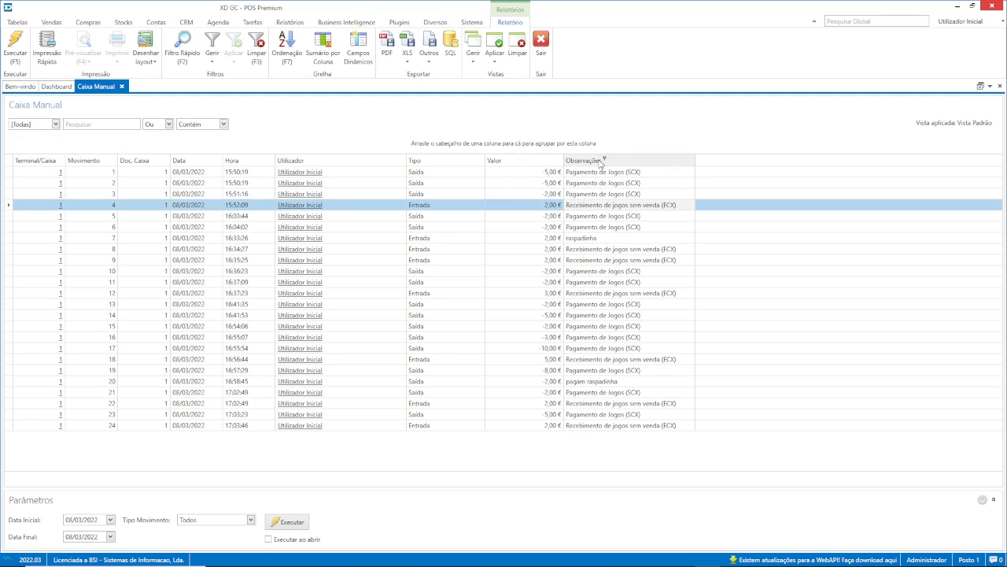
left_click(603, 162)
left_click(612, 182)
left_click(619, 260)
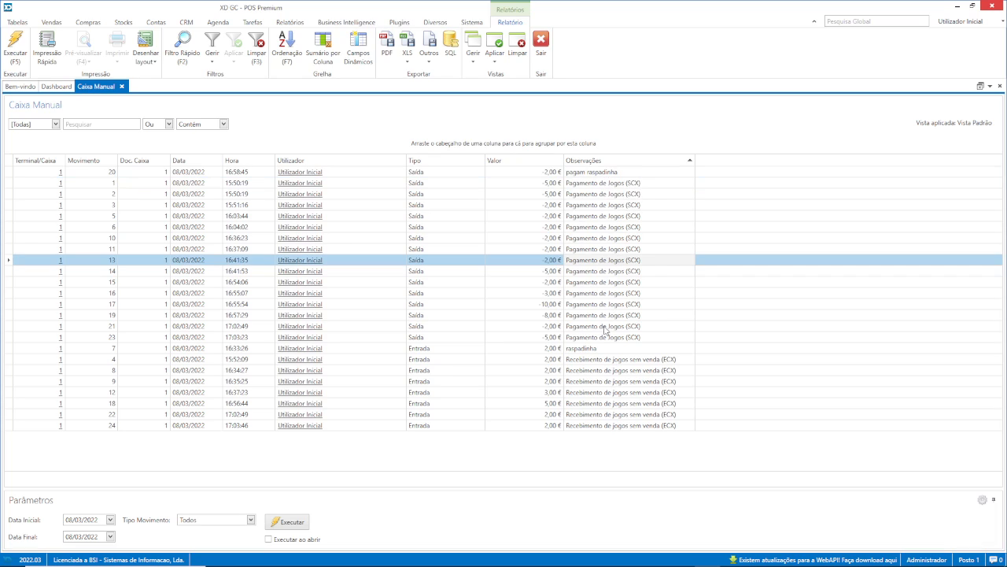
left_click(607, 304)
left_click(604, 359)
left_click(601, 348)
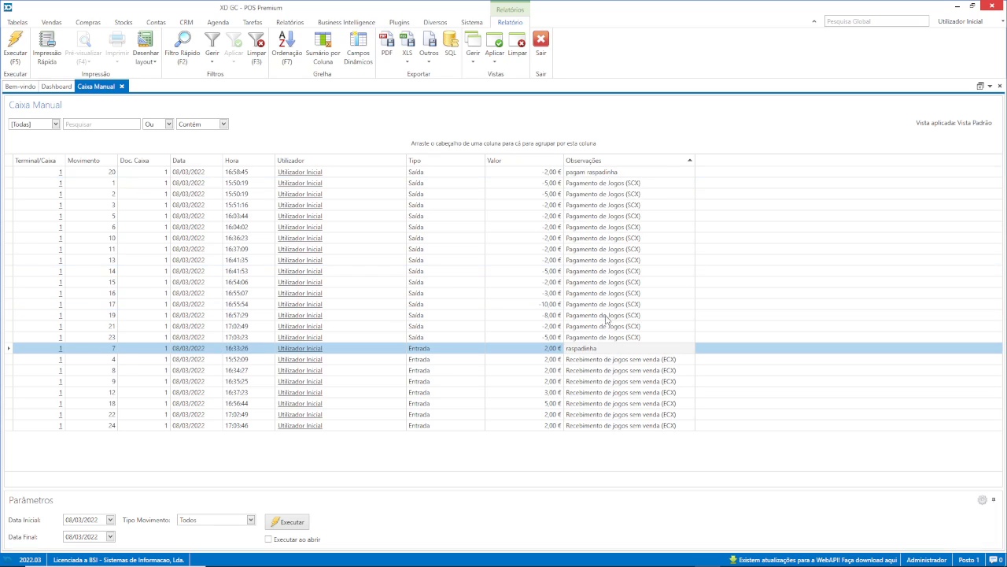
left_click(613, 316)
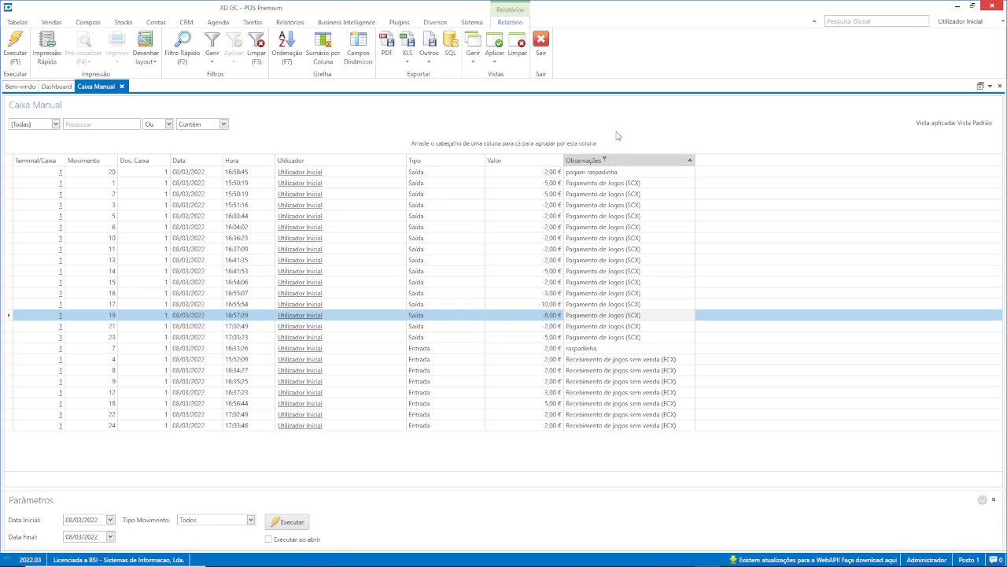
Group the Caixa Manual movements by Observações and show the summary options of the Valor group footers.
left_click_drag(598, 160, 16, 144)
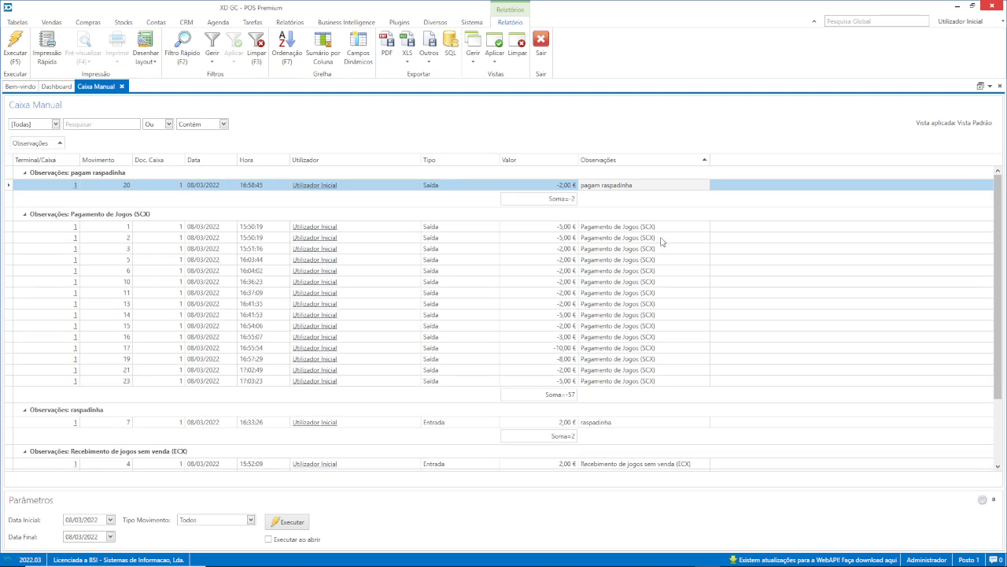
right_click(543, 200)
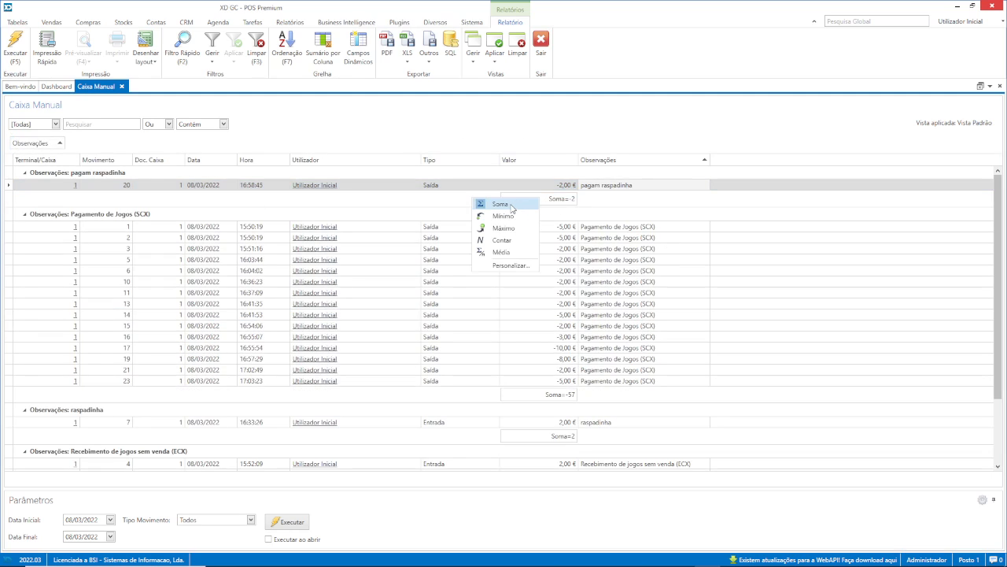
right_click(564, 436)
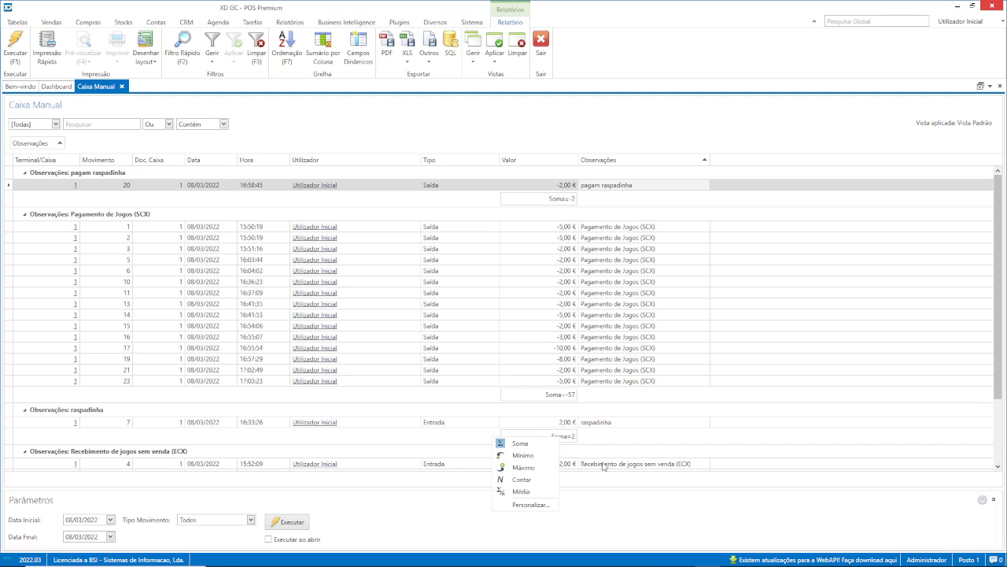
left_click(592, 508)
right_click(567, 503)
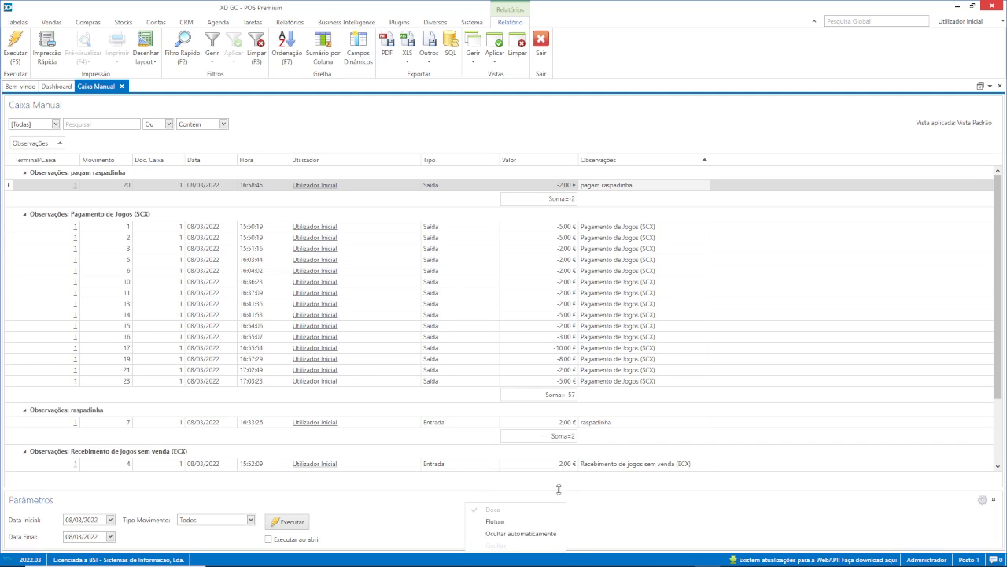
double_click(604, 493)
left_click(558, 479)
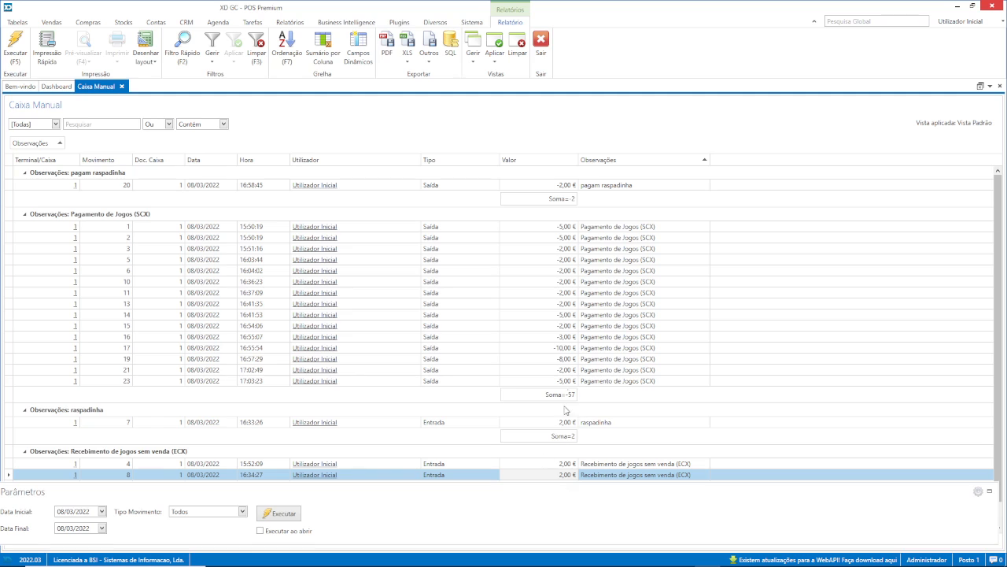
Review the grouped game payments and receipts, show the XLS export options and close the Caixa Manual report.
scroll(584, 347, "down", 1)
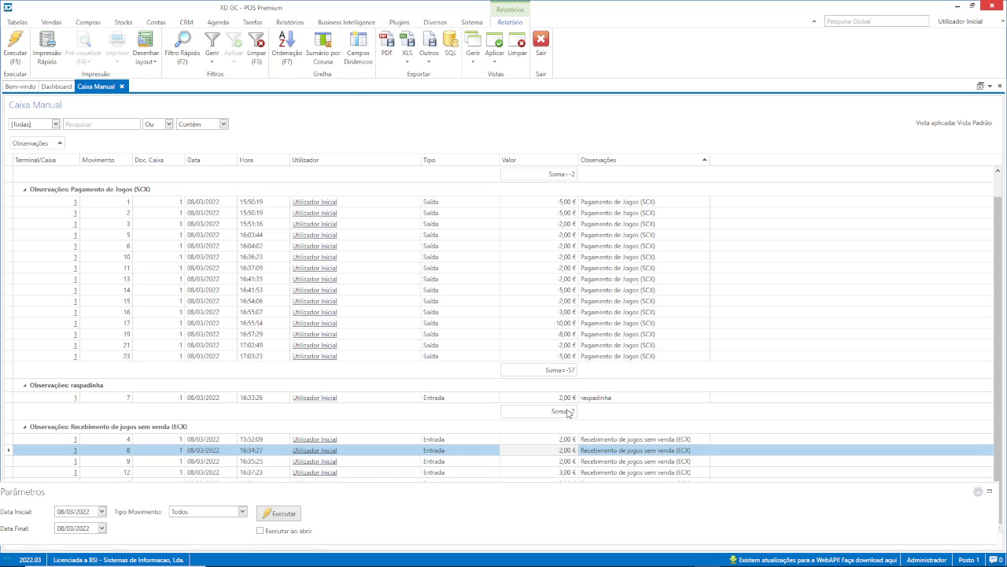
left_click(608, 473)
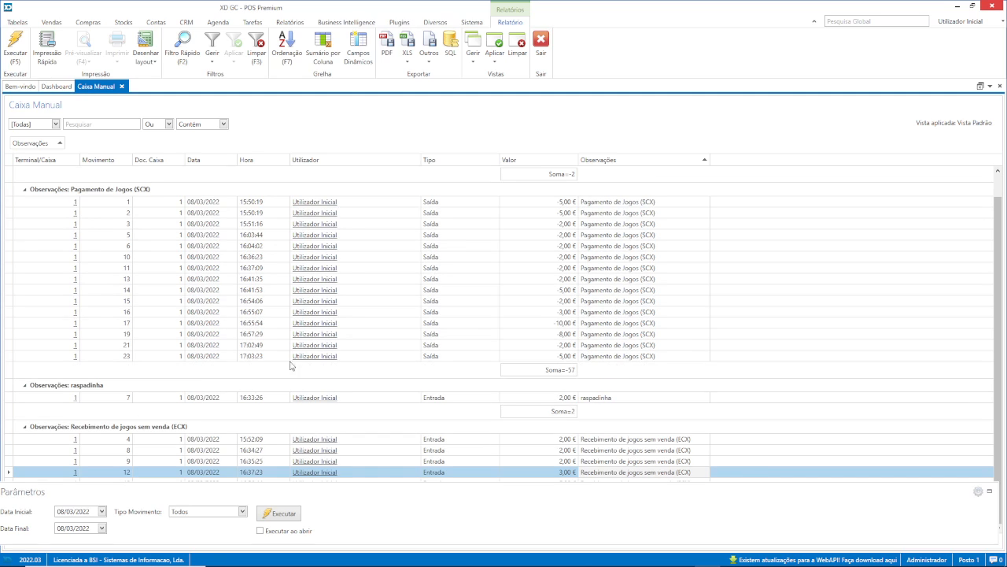
scroll(993, 254, "up", 1)
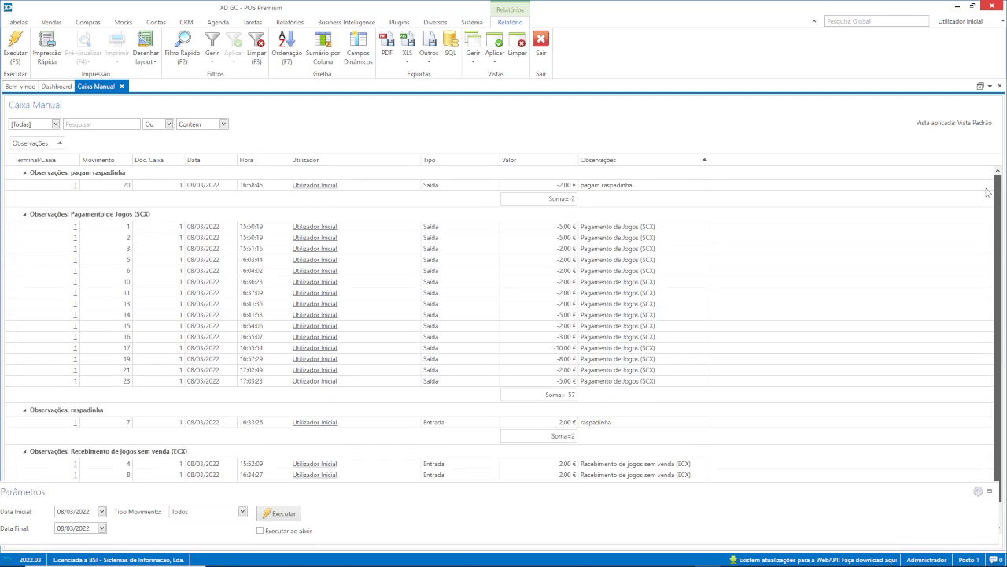
scroll(993, 344, "down", 1)
scroll(1002, 271, "up", 1)
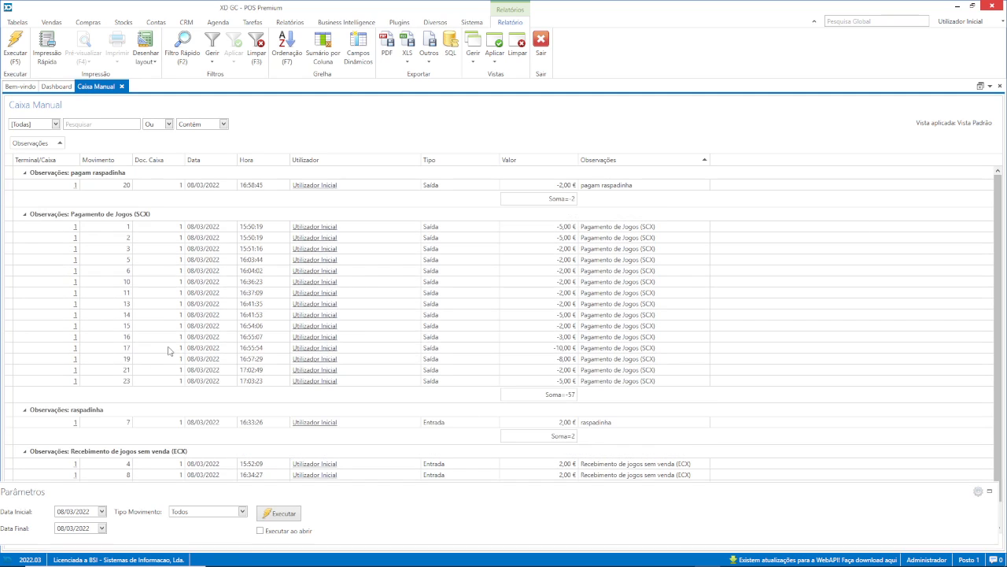
left_click(407, 61)
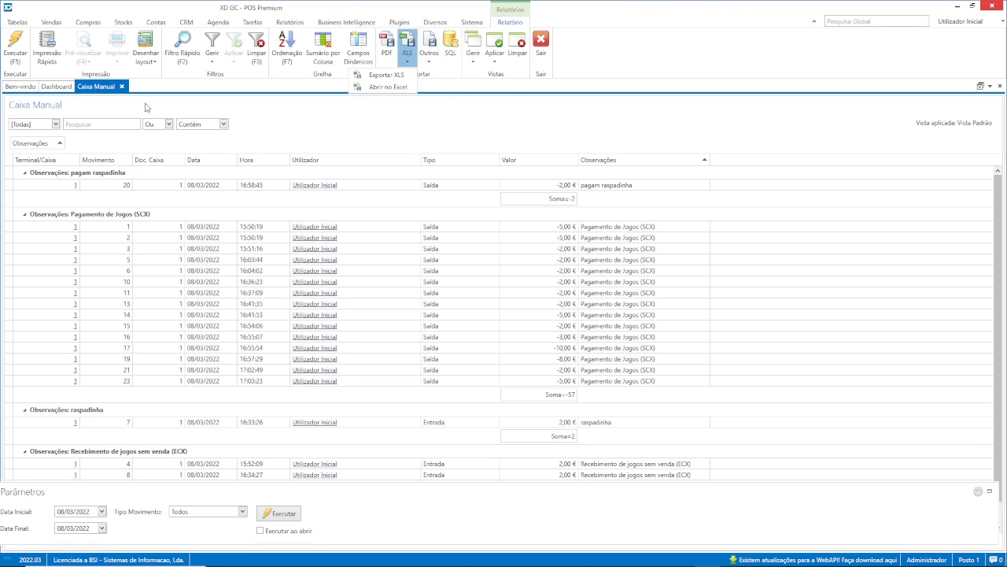
left_click(122, 86)
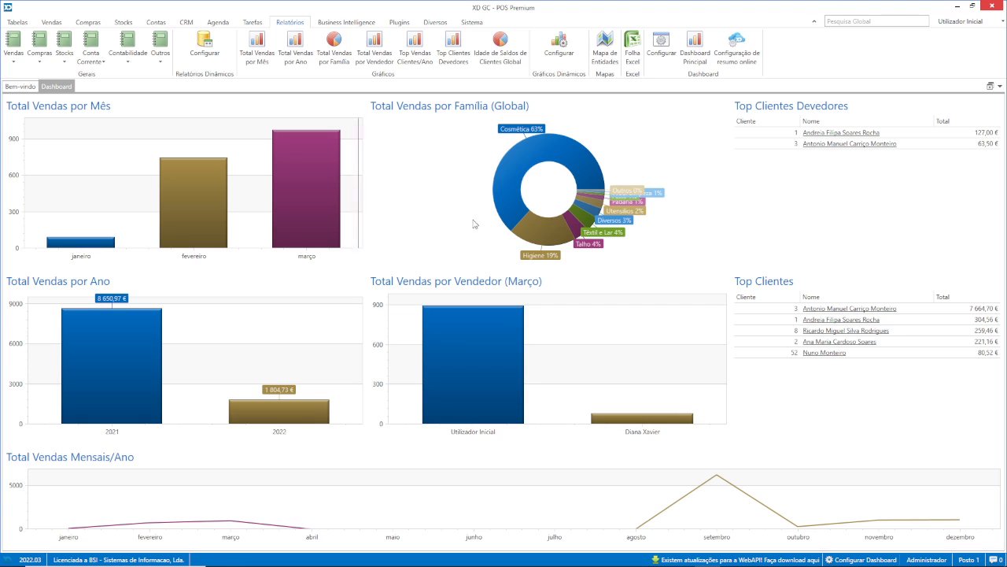
Switch to XD POS and add one Marlboro and one Magnum Gold to a new sale.
key("alt+Tab")
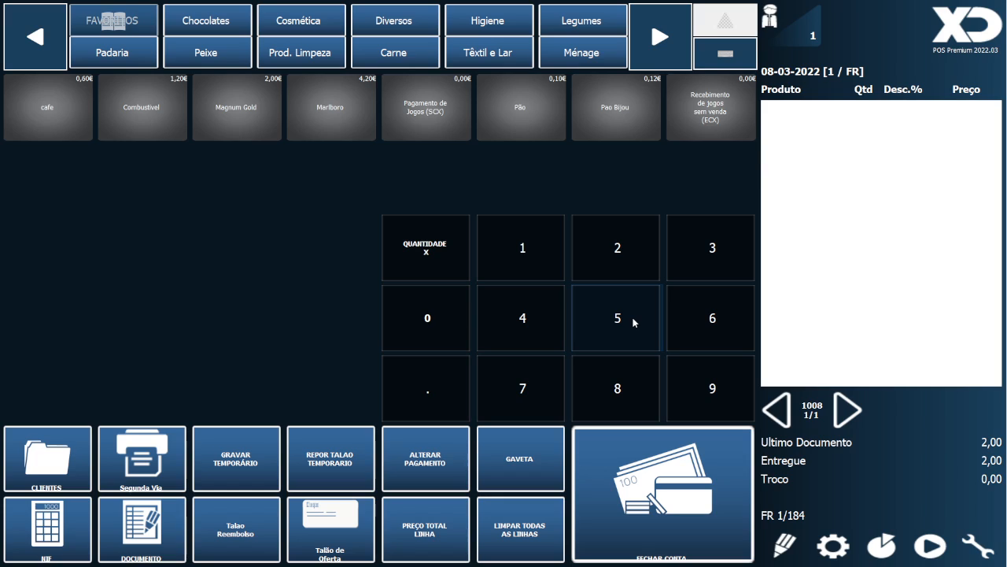
left_click(325, 115)
left_click(244, 140)
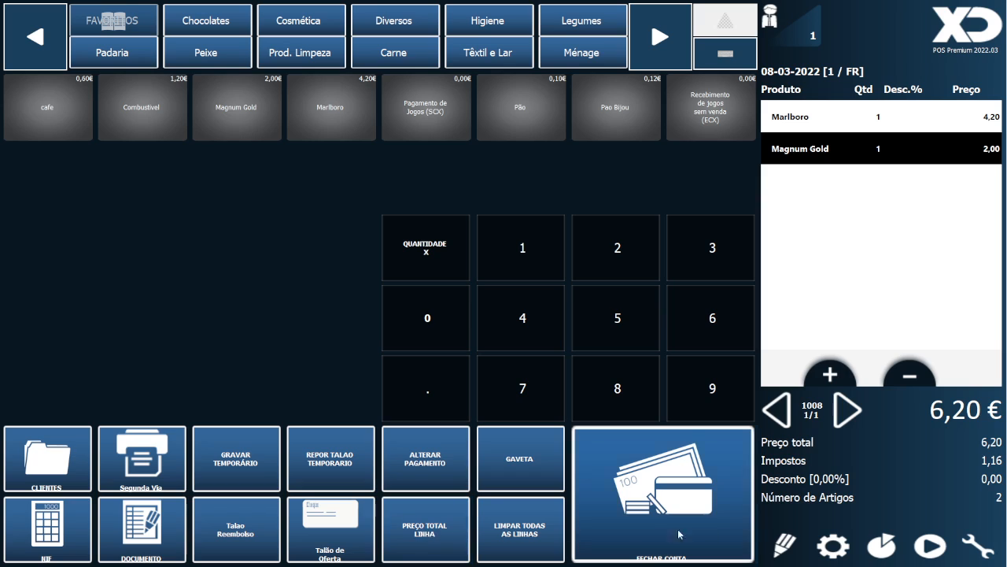
Inspect the PREÇO TOTAL LINHA button's function in the page configuration, leave without changes and return to the FAVORITOS articles.
left_click(785, 543)
left_click(426, 528)
left_click(889, 353)
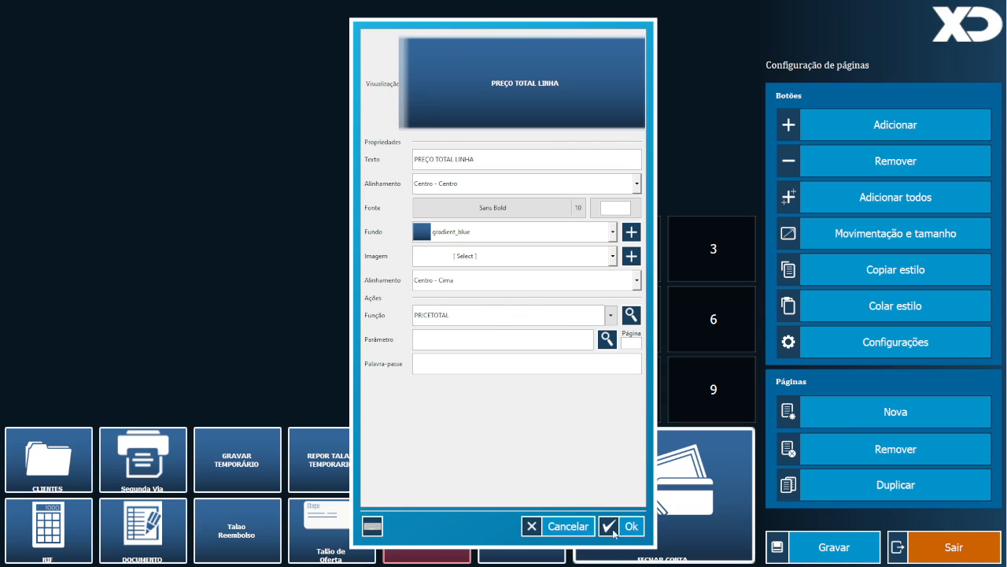
left_click(574, 530)
left_click(927, 551)
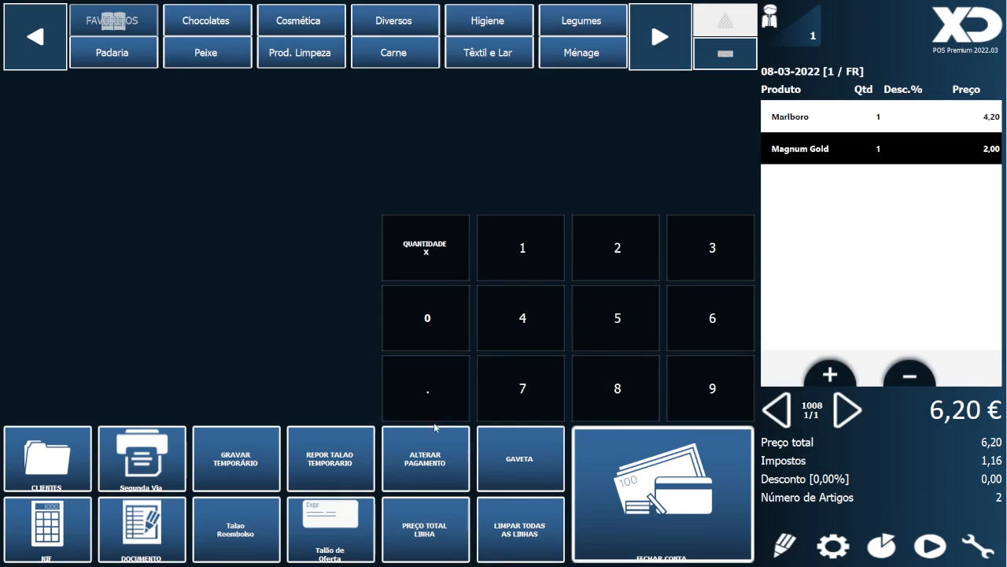
left_click(474, 21)
left_click(122, 30)
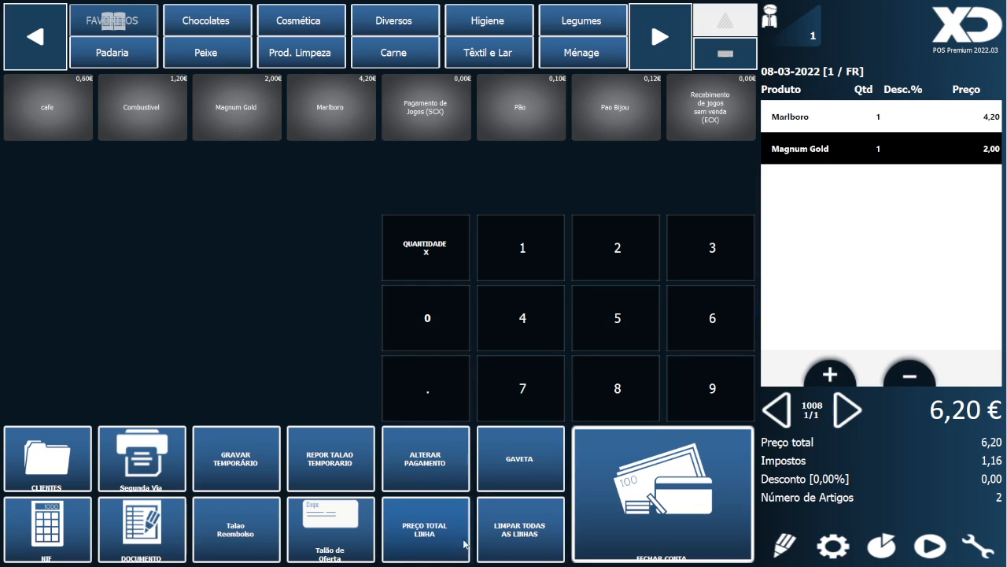
Add Combustivel to the sale with a total line price of 30.
left_click(432, 541)
left_click(549, 387)
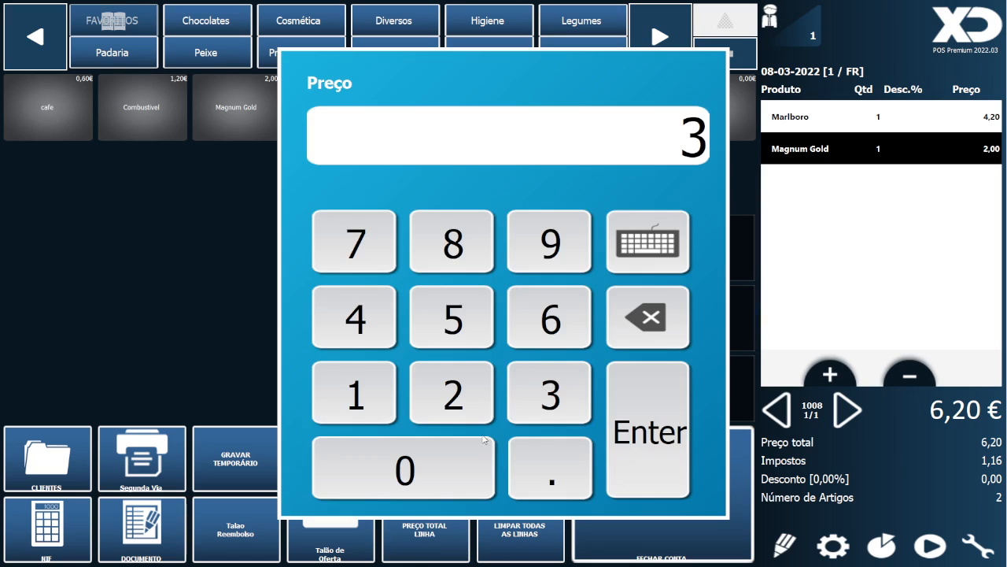
left_click(457, 456)
left_click(639, 430)
left_click(168, 128)
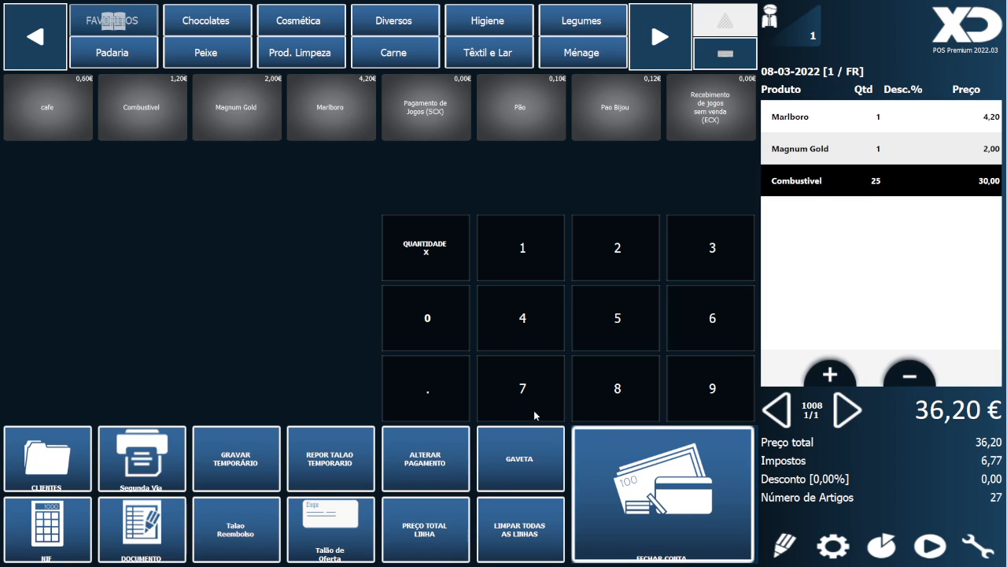
Close the account for the Marlboro, Magnum Gold and Combustivel sale and dismiss the Snagit windows.
left_click(613, 478)
left_click(514, 430)
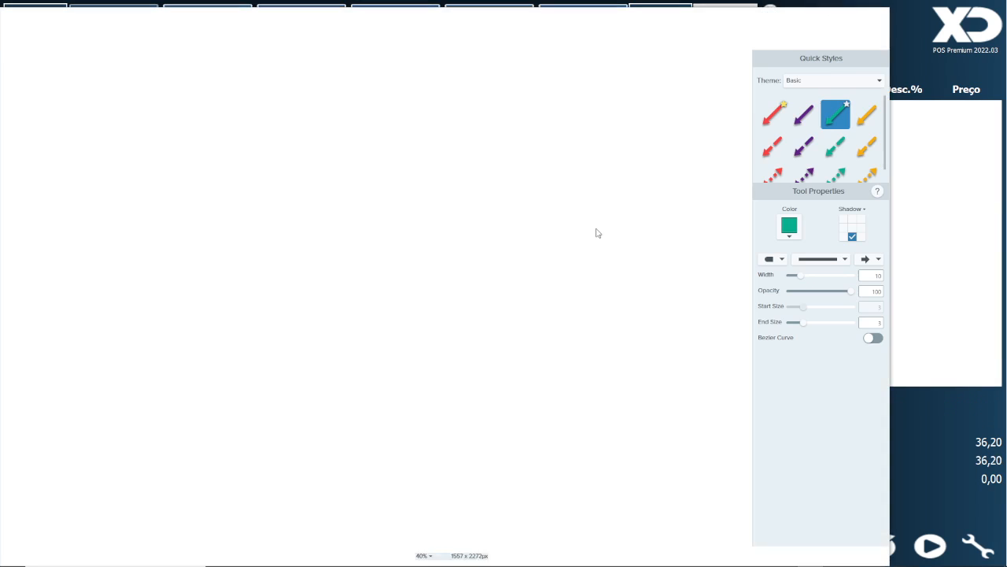
left_click(878, 16)
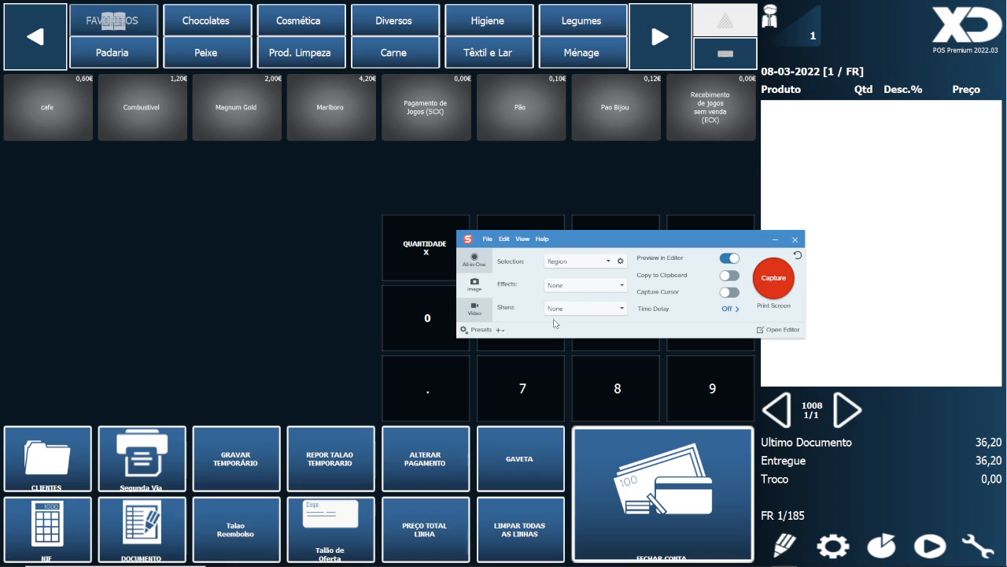
left_click(795, 239)
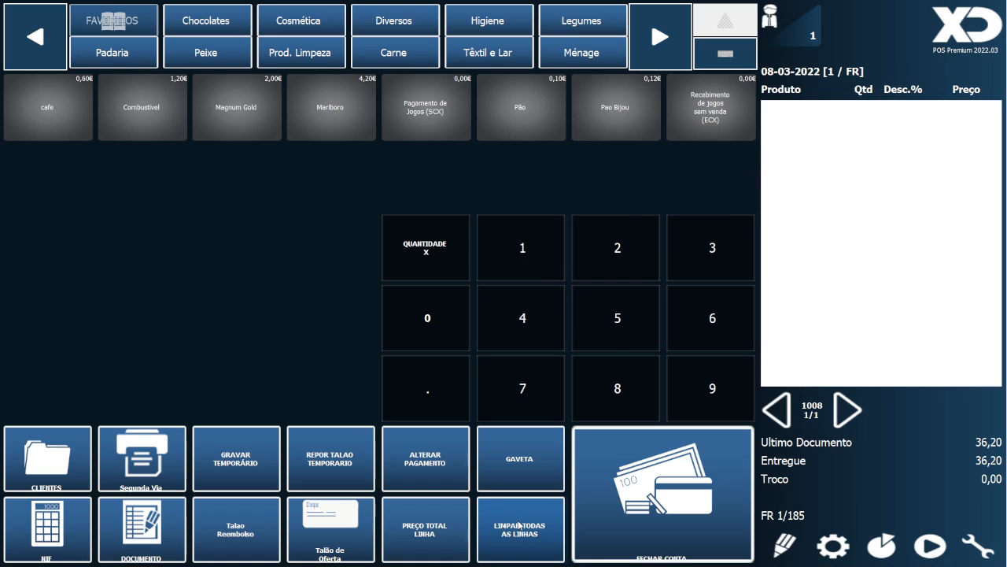
Add Combustivel to a new sale with a total line price of 55.
left_click(425, 535)
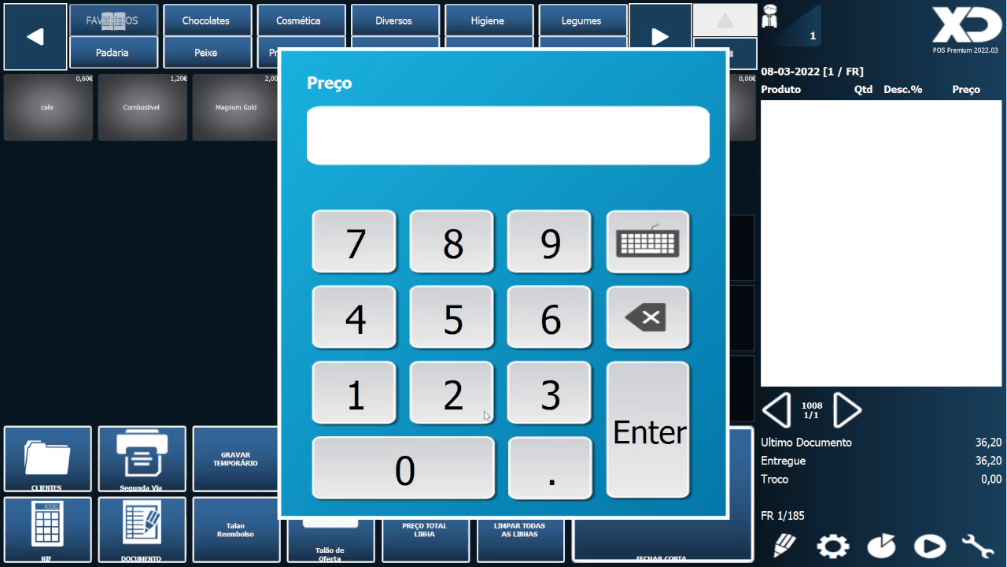
left_click(462, 326)
left_click(462, 326)
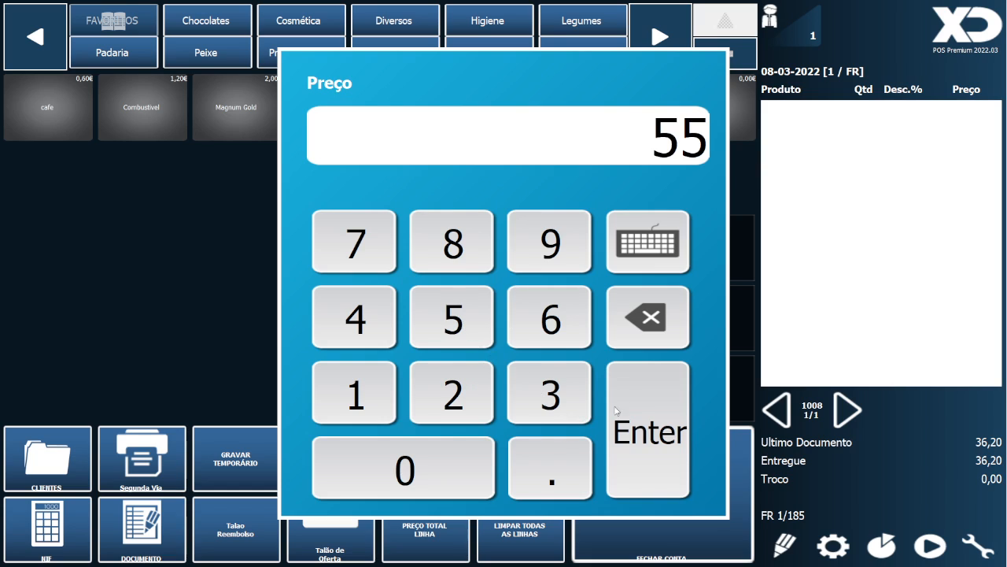
left_click(643, 433)
left_click(160, 121)
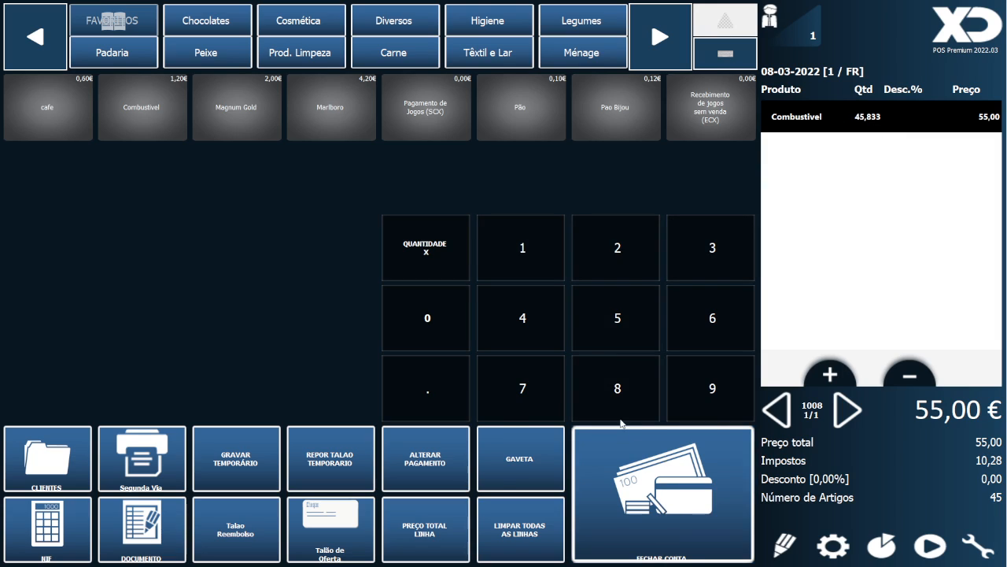
Close the account for the Combustivel sale and dismiss the Snagit window.
left_click(666, 510)
left_click(511, 408)
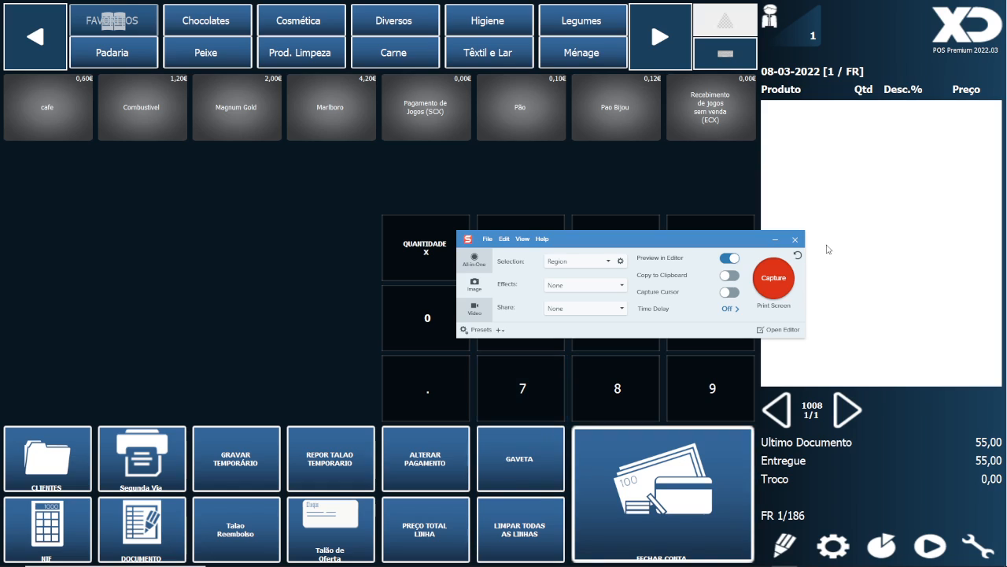
left_click(795, 239)
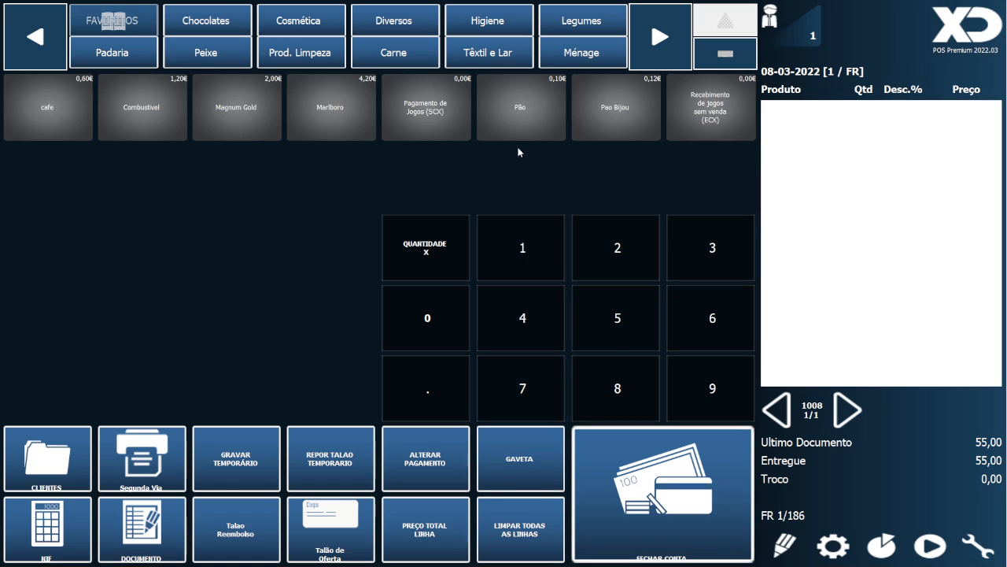
Review the quick-edit records of the Pagamento de Jogos (SCX) and Recebimento de jogos sem venda (ECX) articles, leaving both without changes.
right_click(427, 124)
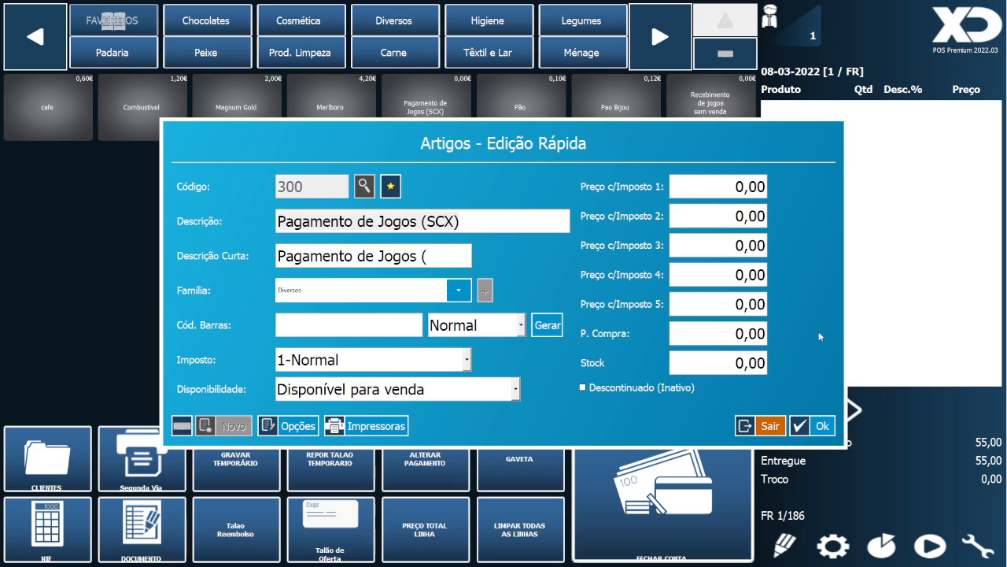
left_click(757, 431)
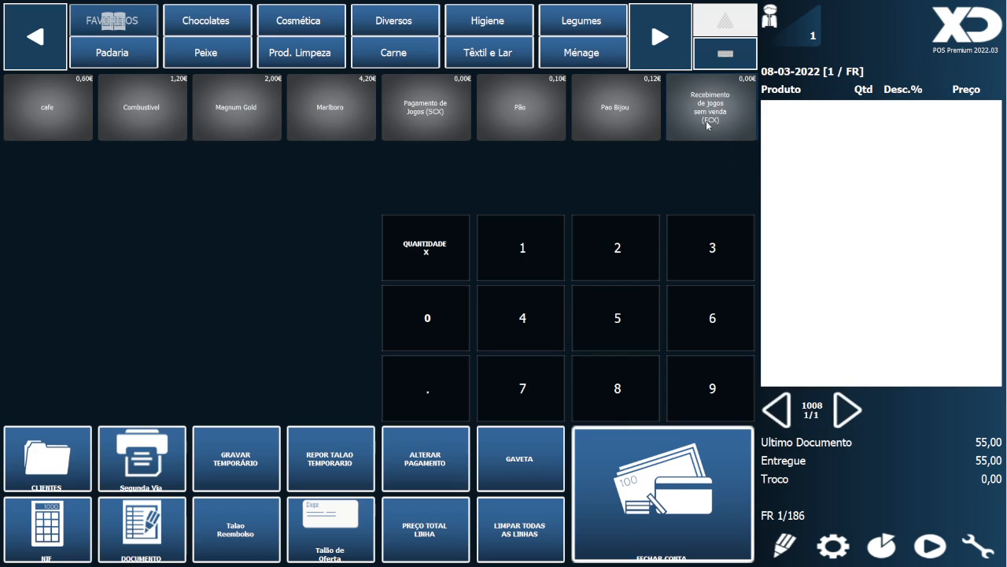
right_click(706, 121)
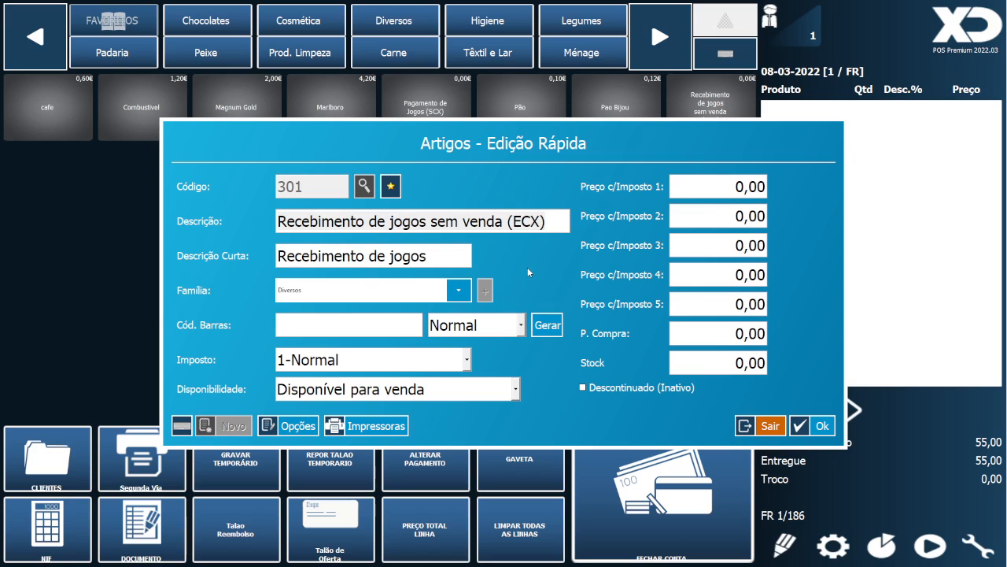
left_click(771, 429)
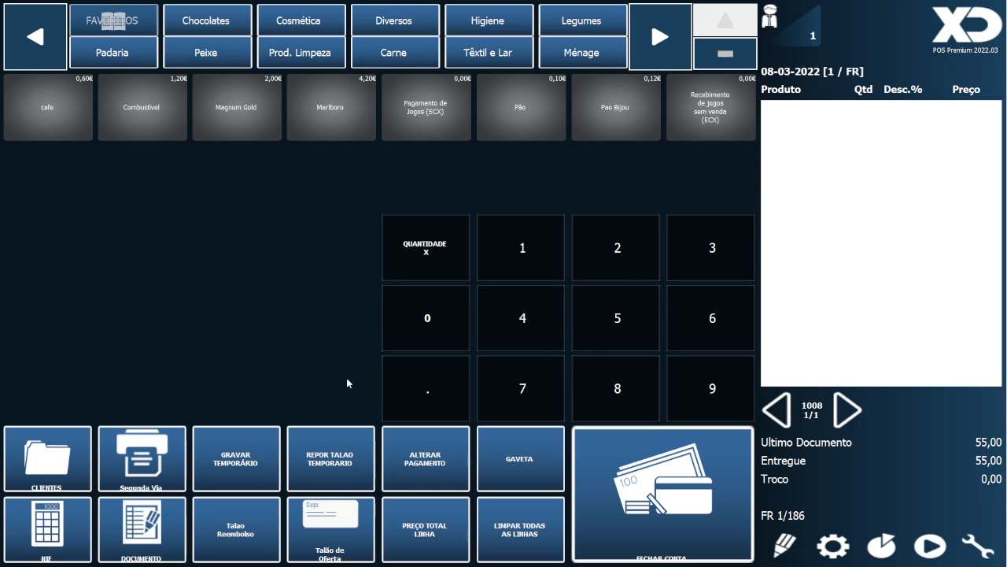
key("alt+Tab")
key("alt+Tab")
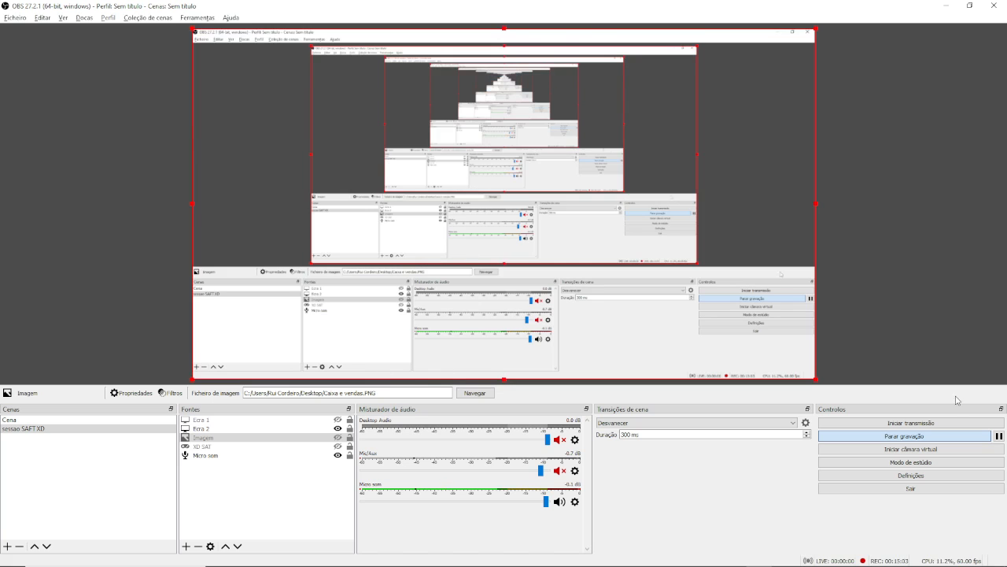